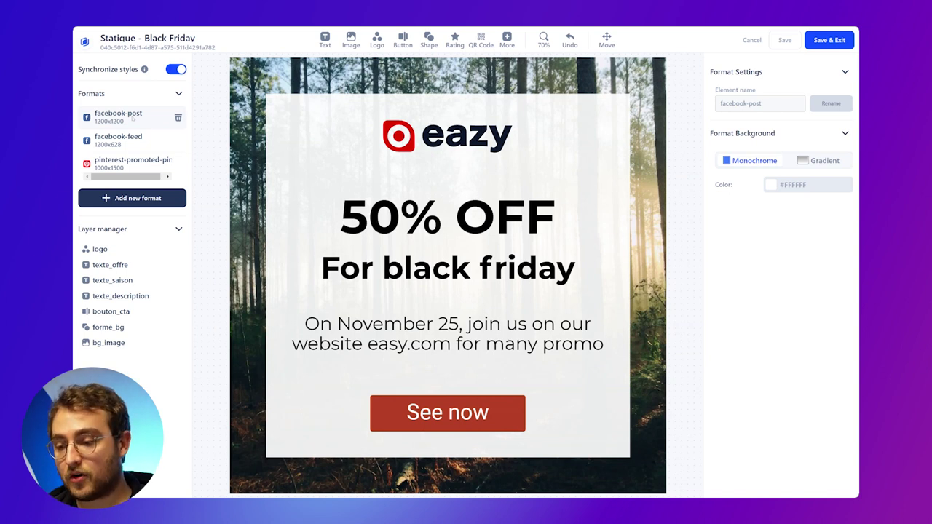
- Turn on Text Auto Resize for the texte_offre layer, and switch it back off
left_click(110, 264)
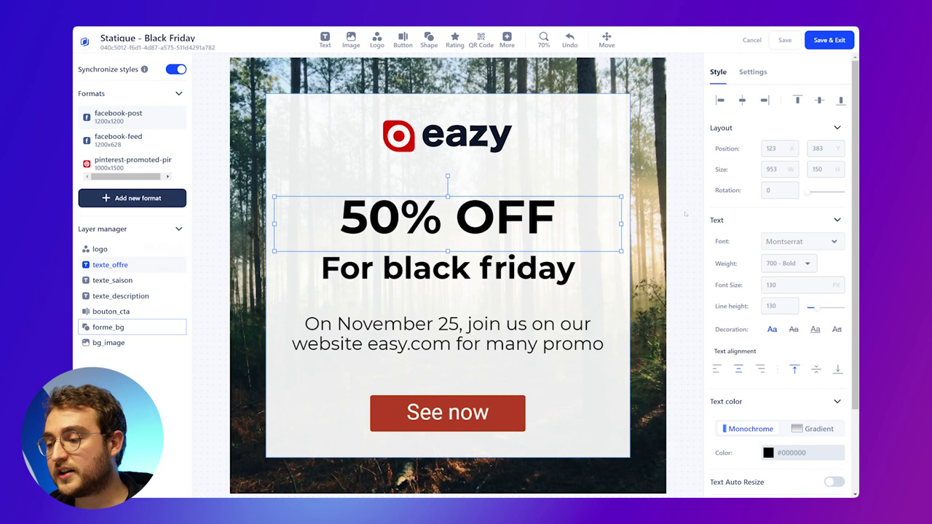
scroll(754, 238, "down", 1)
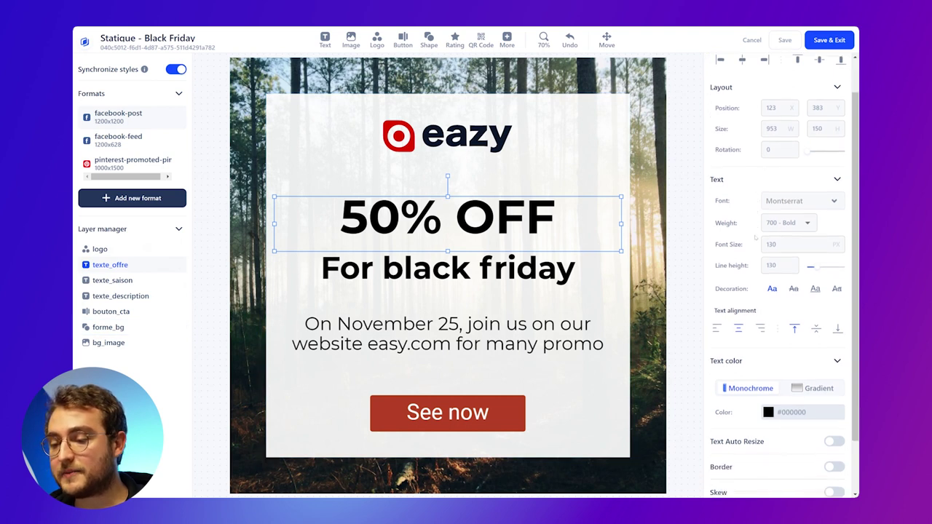
scroll(754, 238, "down", 2)
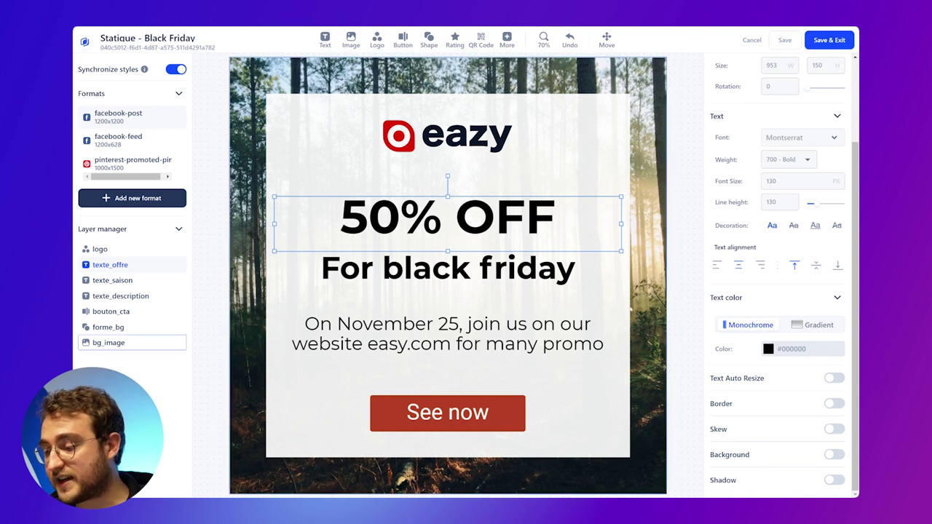
left_click(830, 378)
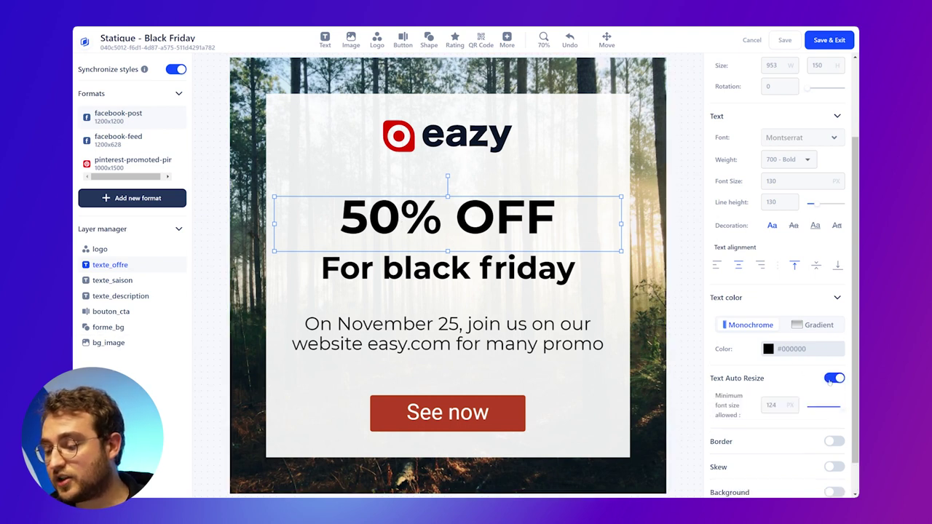
scroll(794, 392, "down", 1)
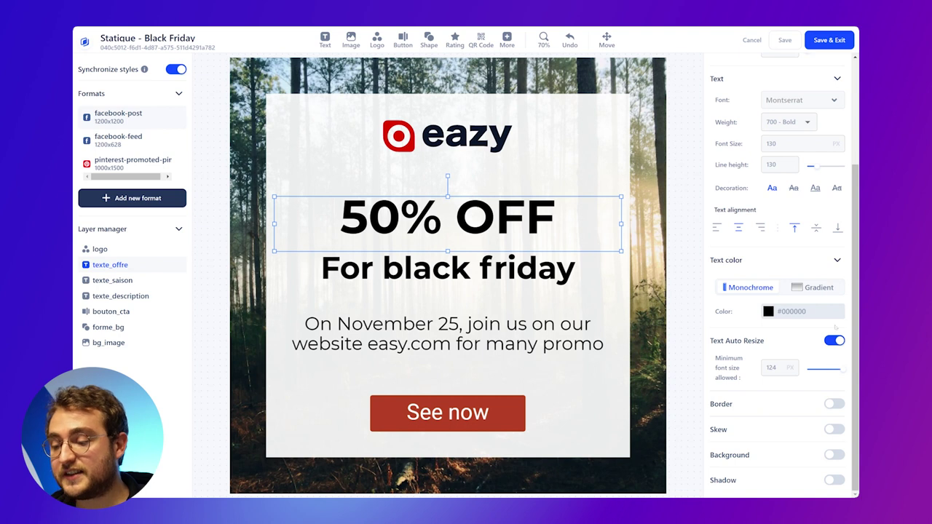
left_click(832, 340)
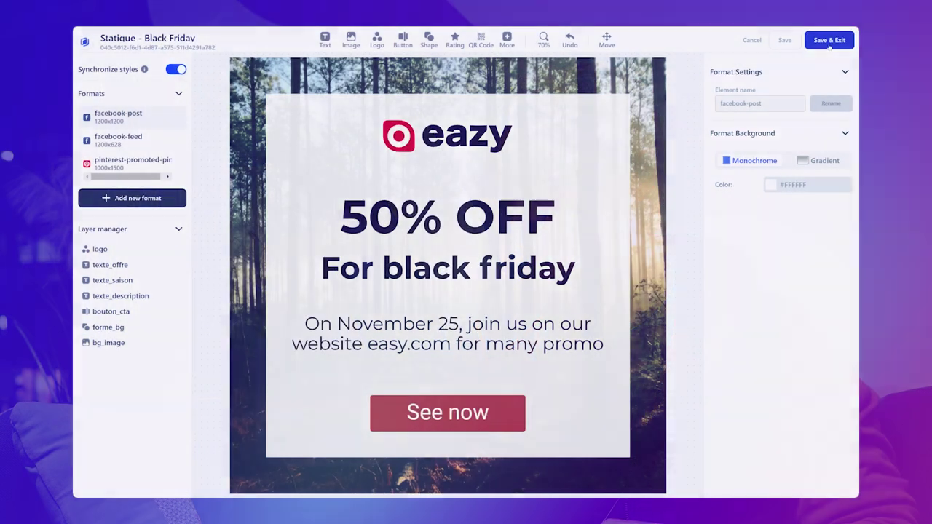
- Save the Black Friday template and exit the editor to its overview page
left_click(829, 40)
left_click(557, 299)
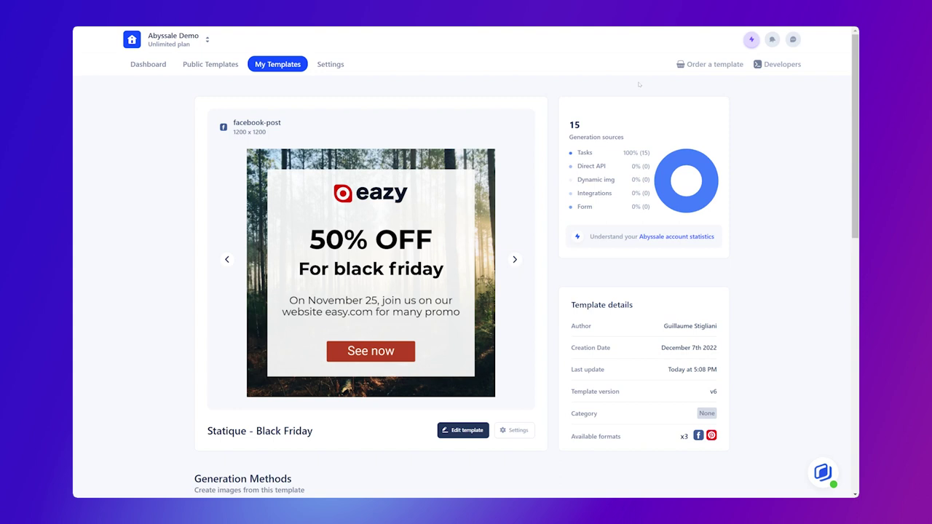
scroll(517, 178, "down", 1)
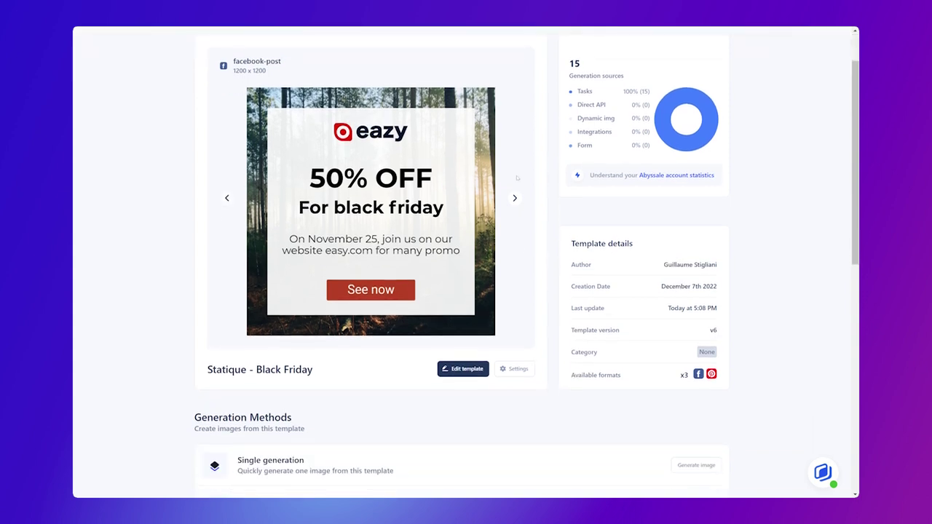
scroll(517, 178, "up", 1)
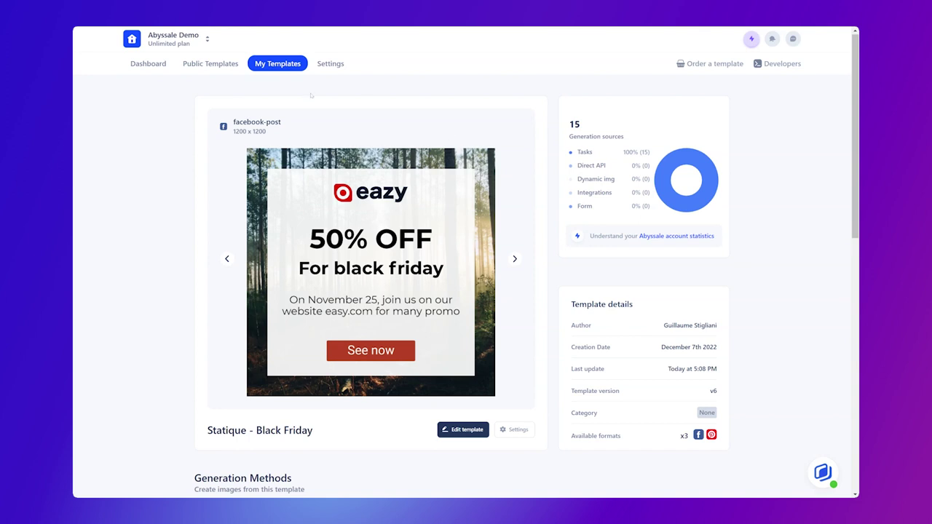
- Go to the list of own templates and open the Statique - Black Friday template
left_click(266, 64)
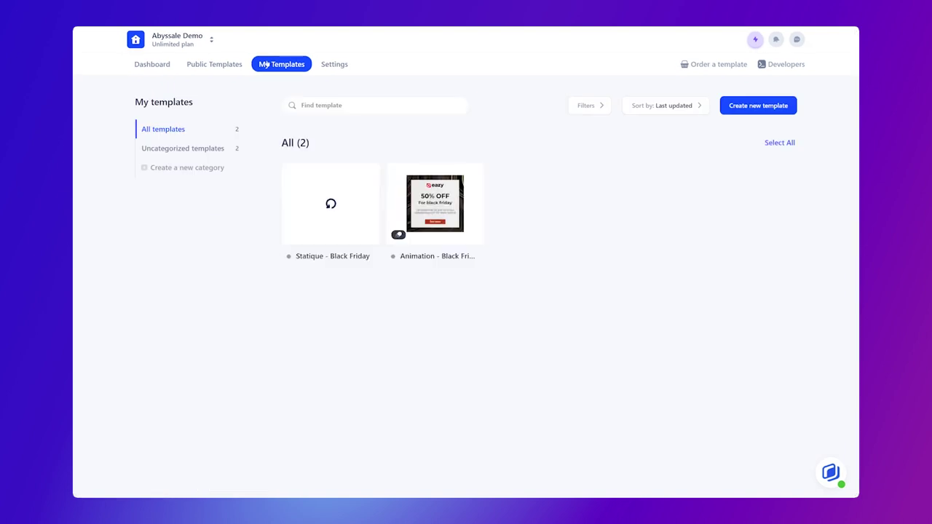
mouse_move(338, 189)
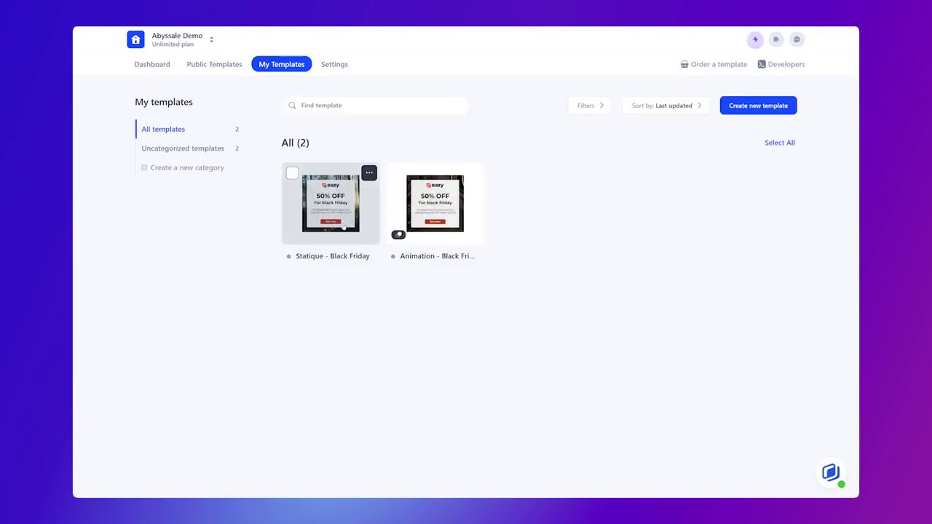
left_click(328, 220)
- Examine the template's overview and the generation methods offered for creating images from it
scroll(328, 220, "down", 1)
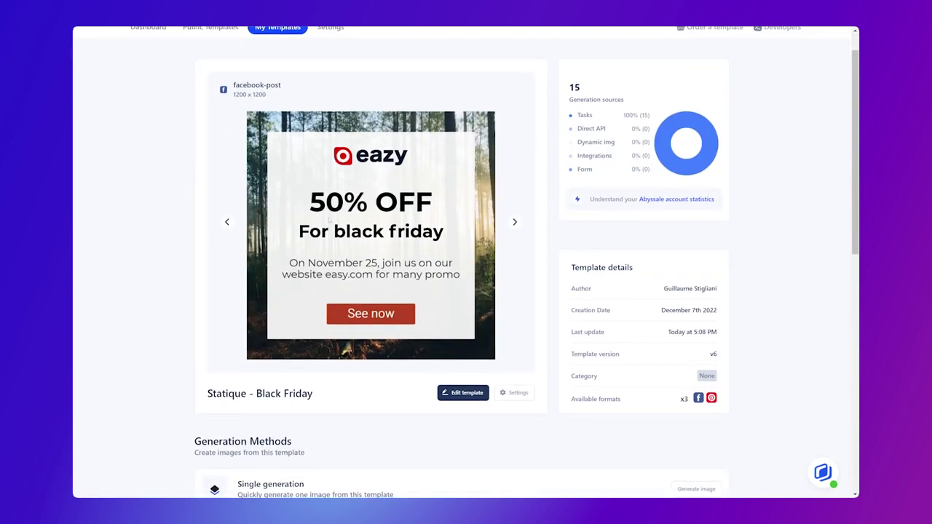
scroll(329, 220, "down", 2)
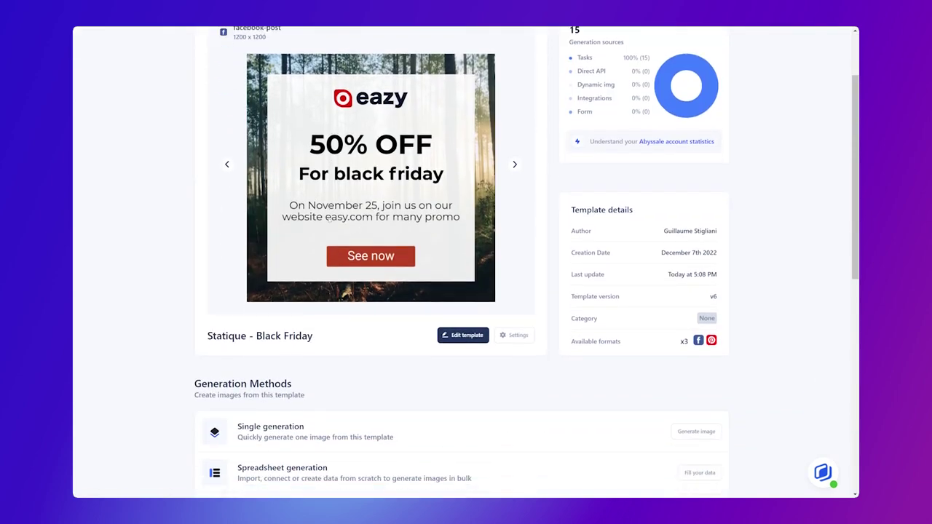
scroll(373, 197, "up", 2)
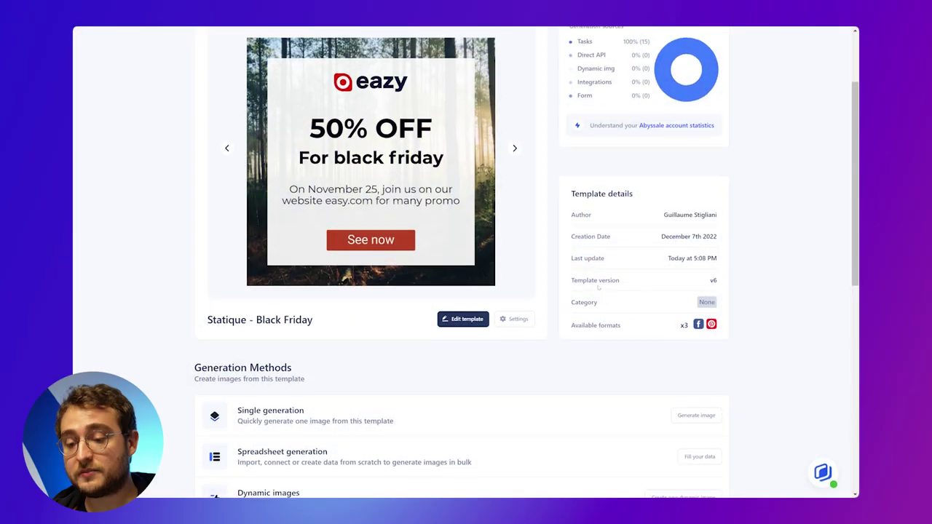
scroll(598, 288, "down", 2)
scroll(598, 287, "down", 1)
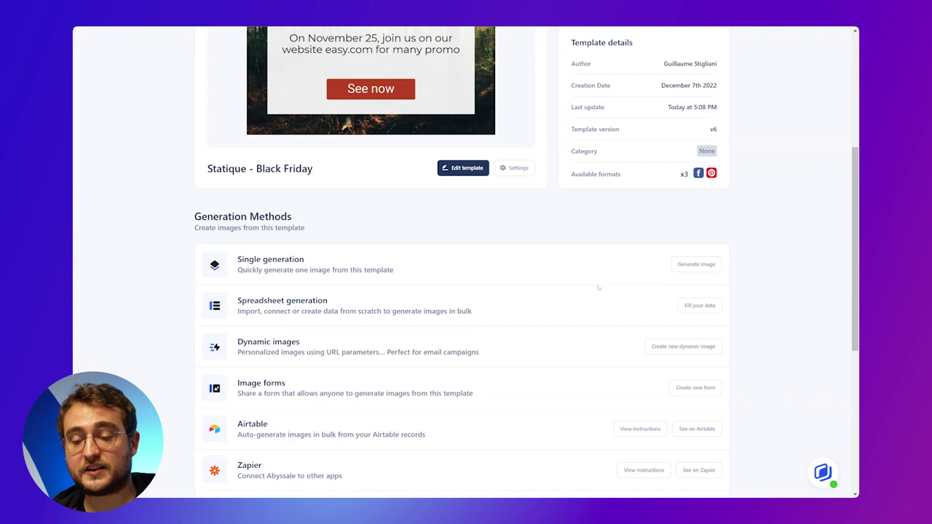
scroll(598, 288, "down", 1)
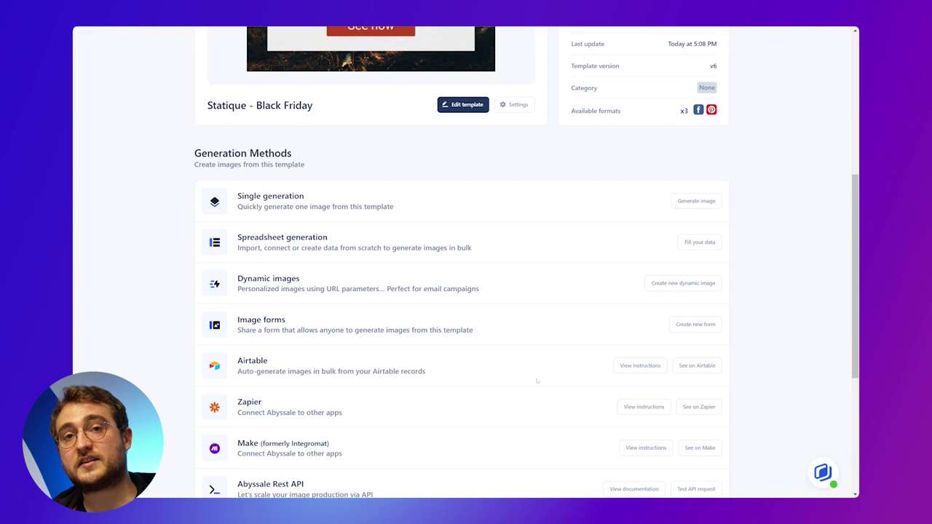
scroll(536, 380, "down", 1)
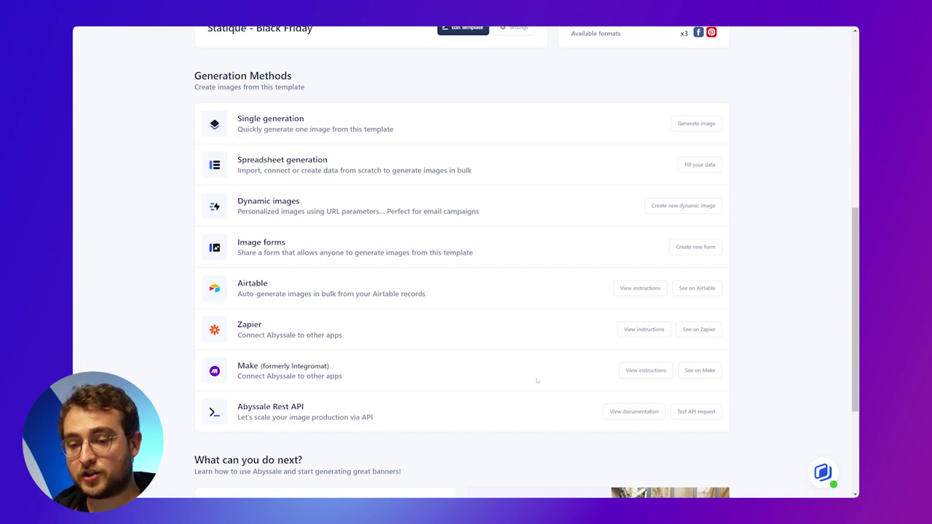
scroll(536, 380, "up", 3)
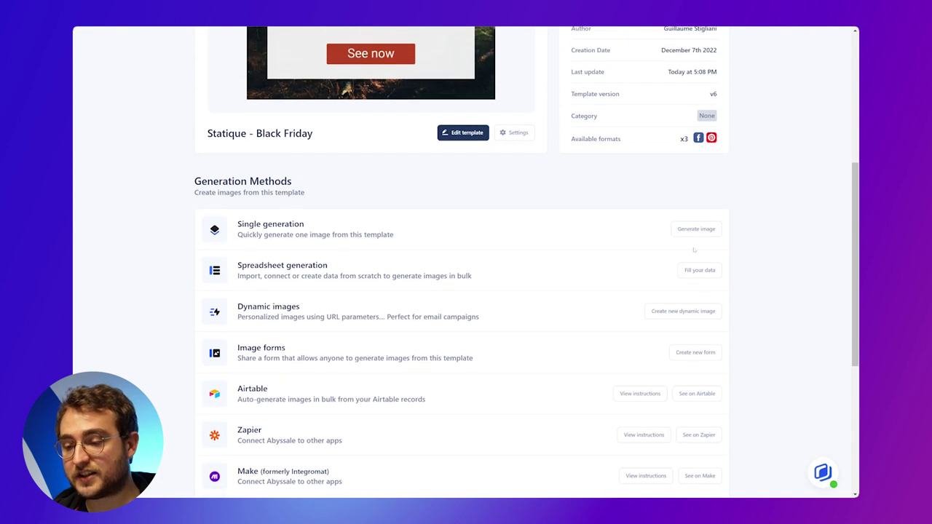
- Start a single image generation from the template and choose the facebook-feed (1200x628) format
left_click(696, 229)
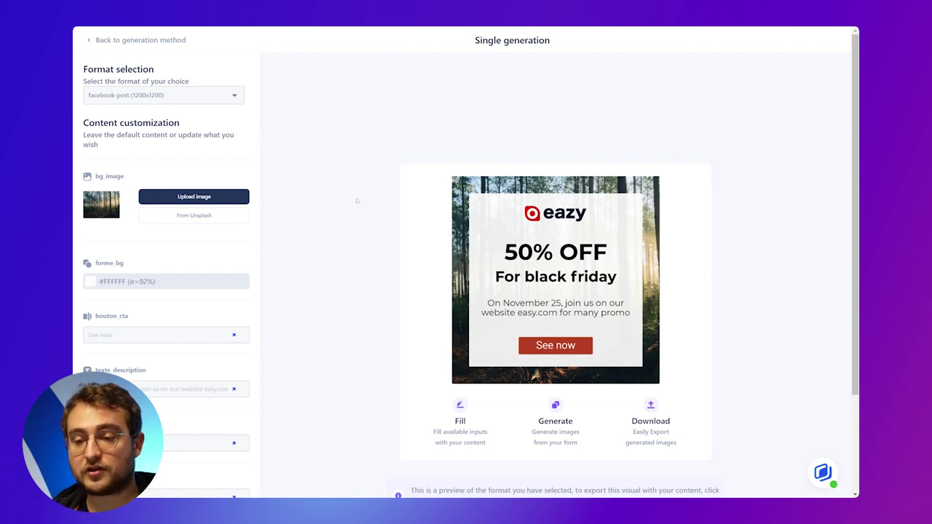
left_click(211, 95)
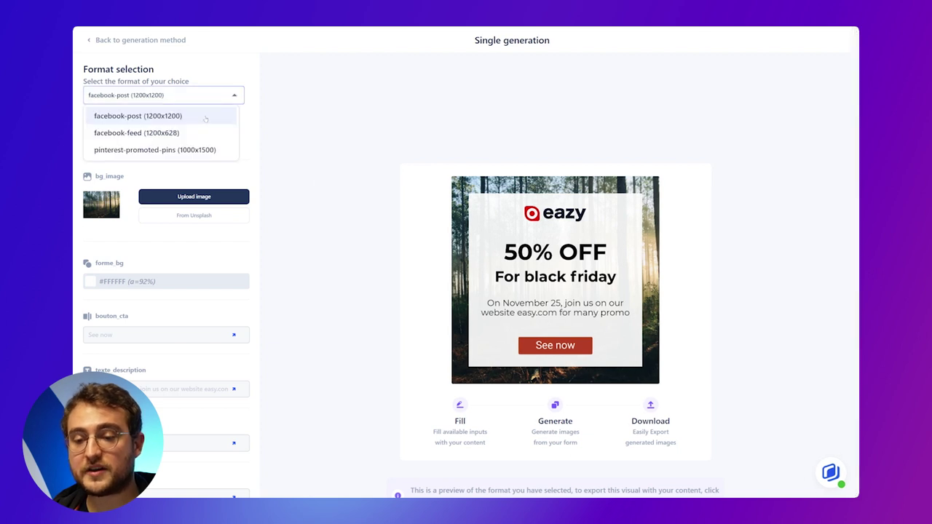
left_click(191, 134)
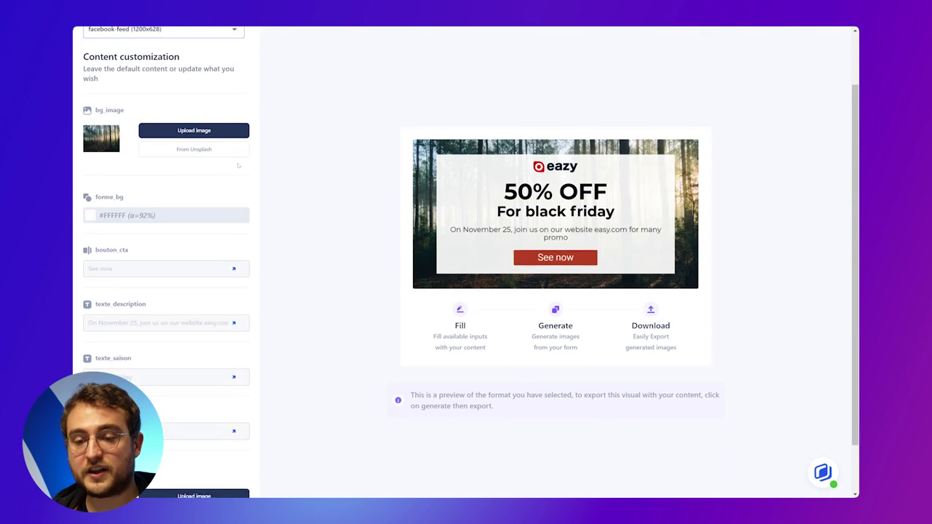
- Replace bg_image with the Unsplash landscape photo of a lone tree standing in a purple lake
left_click(202, 150)
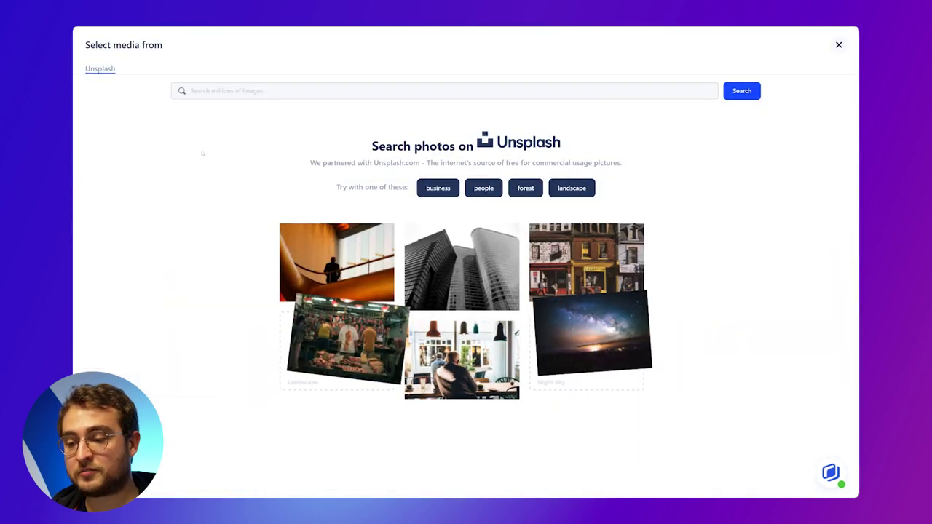
left_click(571, 188)
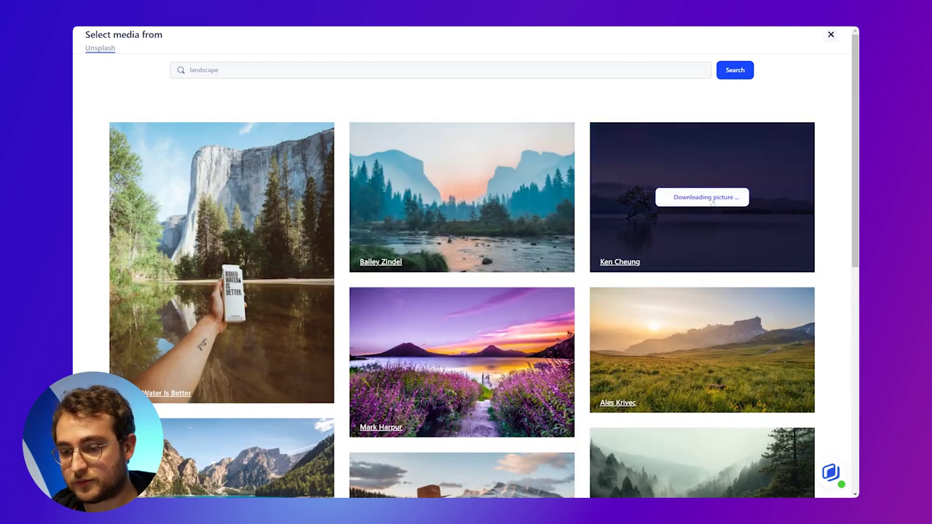
left_click(713, 202)
- Set the bouton_cta text to "Shop now"
scroll(313, 200, "down", 2)
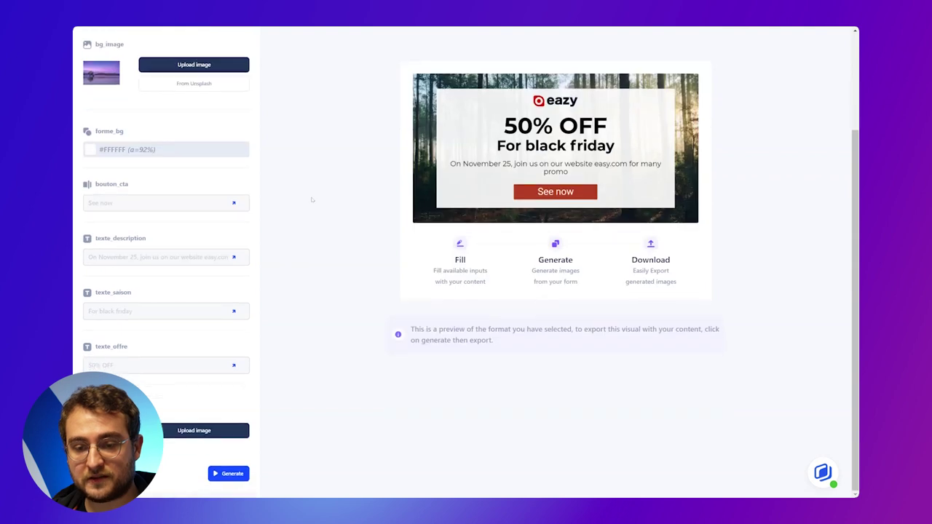
left_click(175, 210)
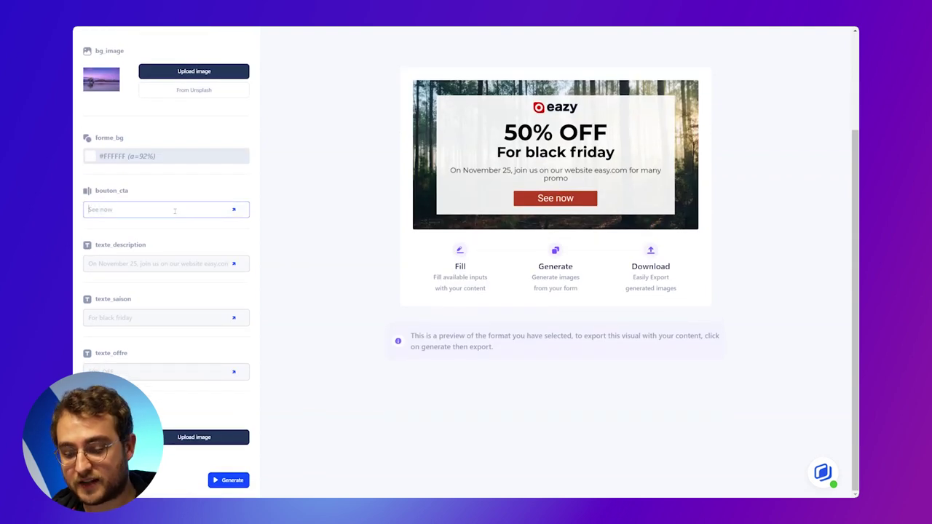
type("Shop now")
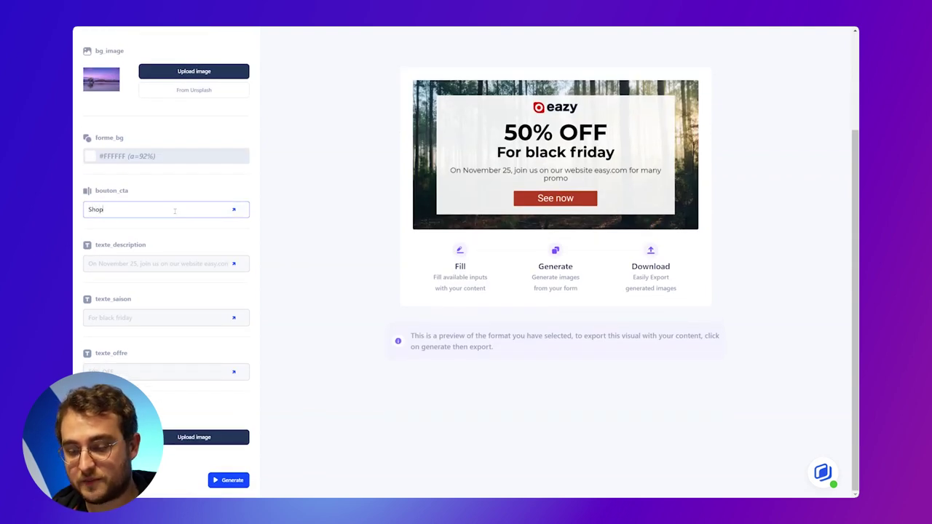
- Give the word "now" in the bouton_cta text a blue #2D4CEB background and save the formatting
left_click(233, 210)
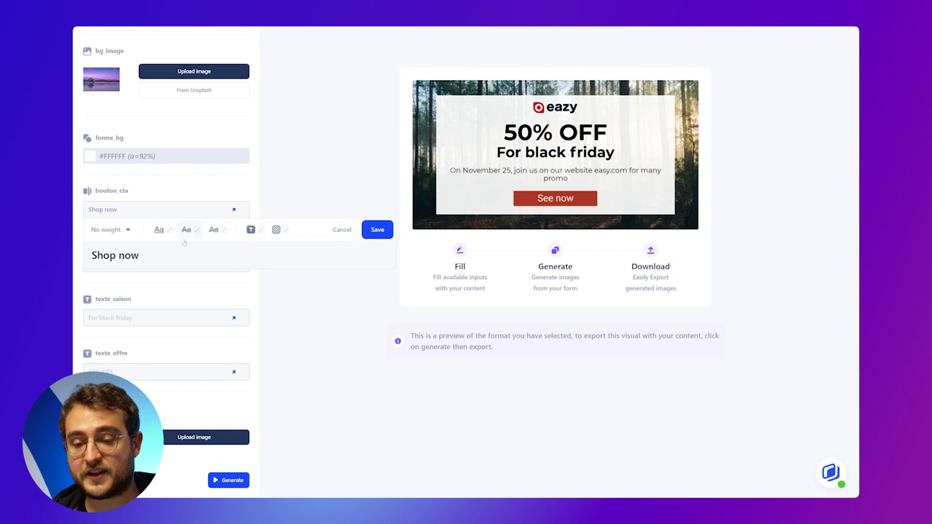
left_click_drag(155, 254, 118, 254)
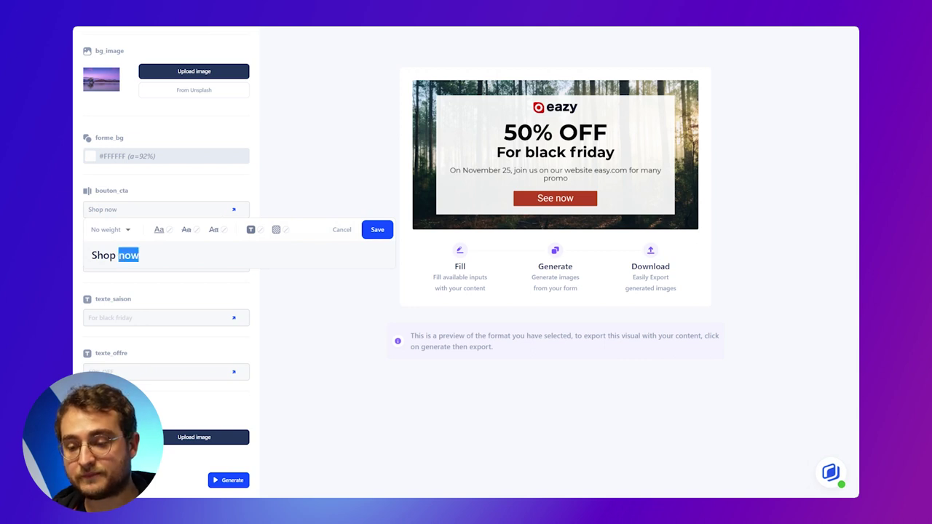
left_click(276, 229)
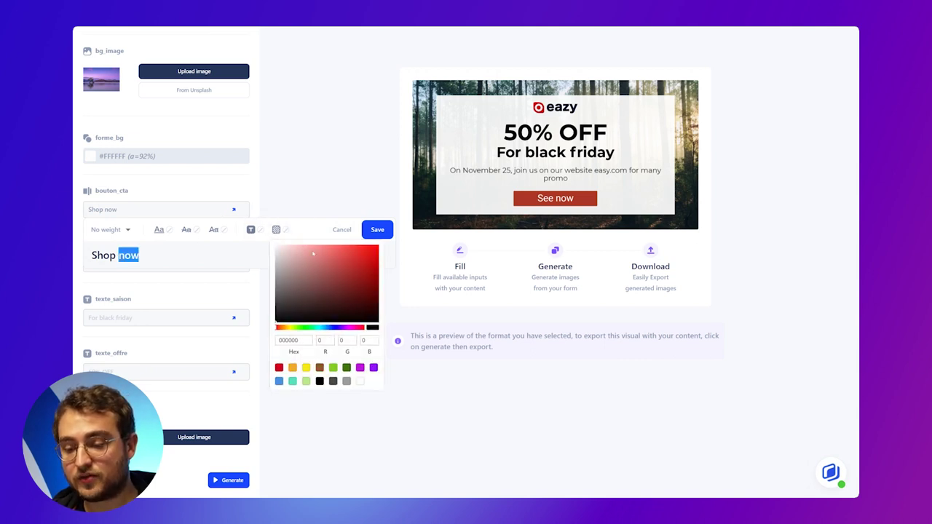
left_click(331, 327)
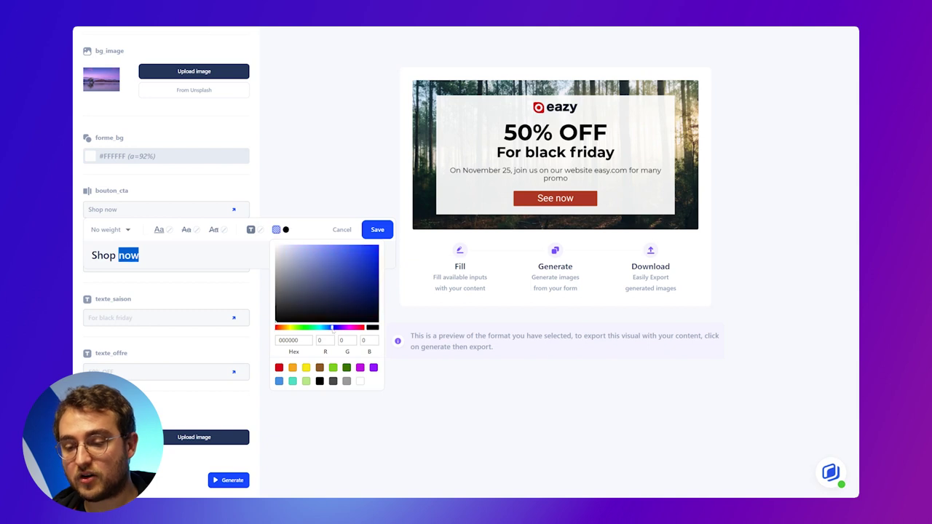
left_click(358, 251)
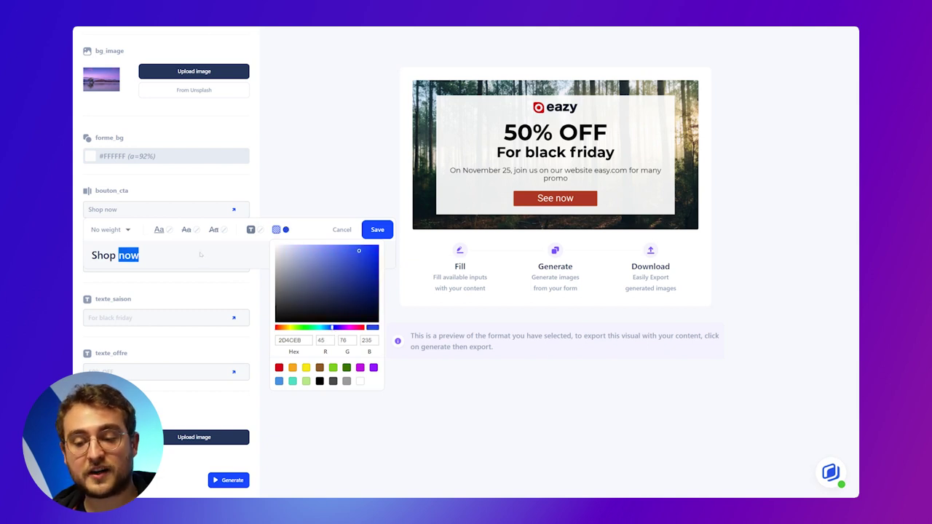
left_click(211, 254)
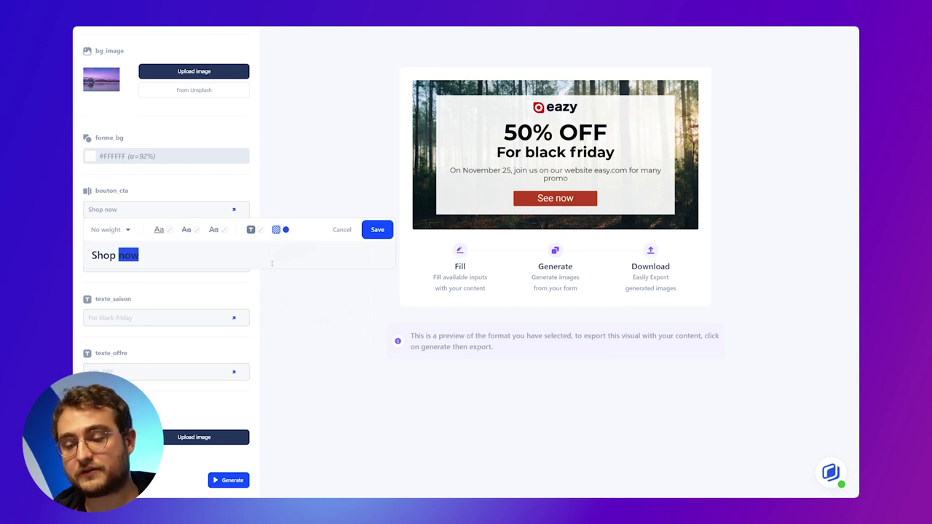
left_click(377, 230)
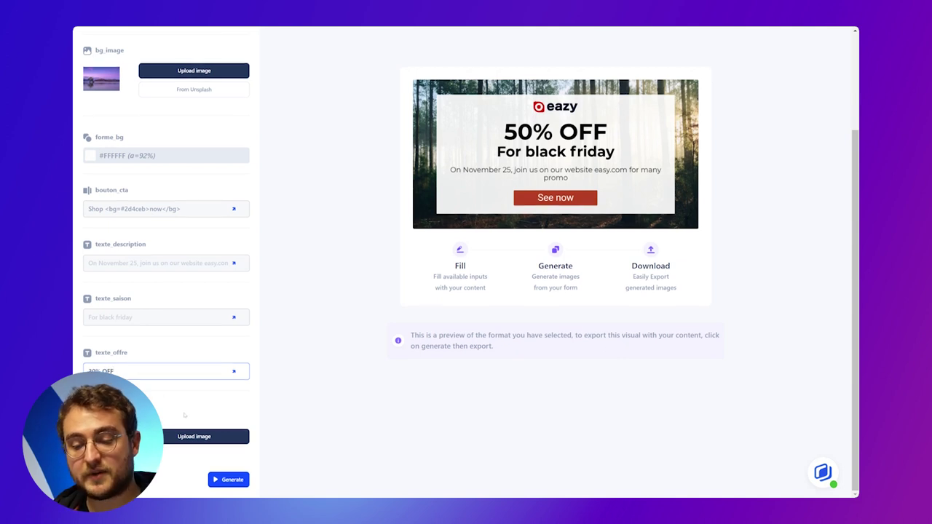
- Generate the facebook-feed banner with the customized content and bring the resulting image into view
left_click(237, 483)
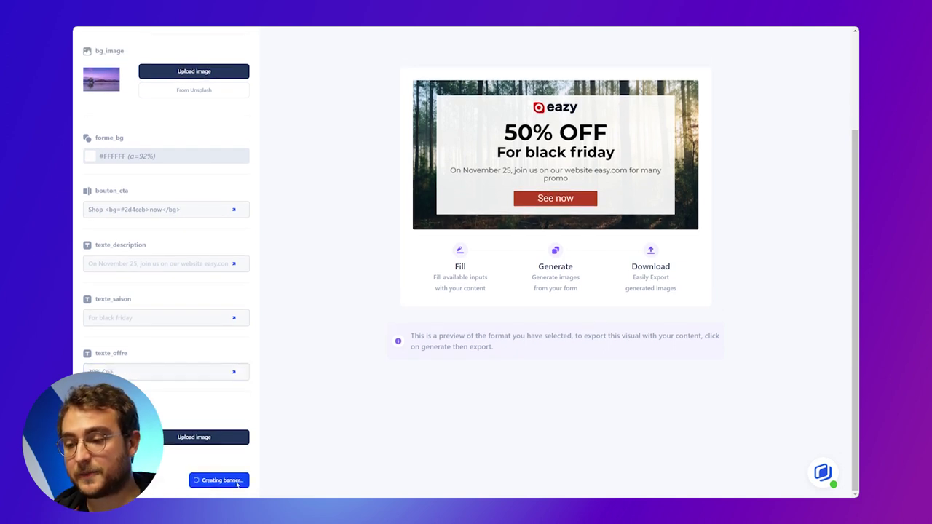
scroll(417, 372, "up", 1)
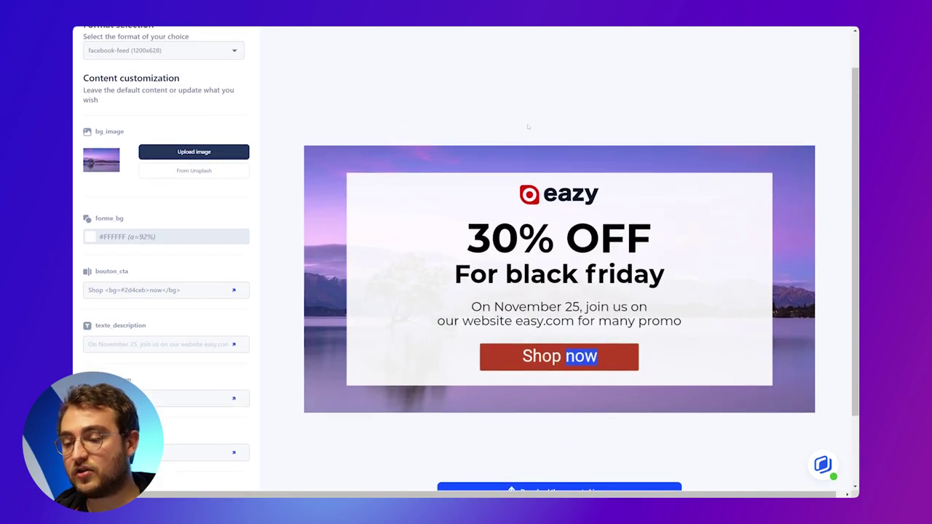
- Download the generated facebook-feed image and return to the template's generation methods
scroll(529, 246, "down", 1)
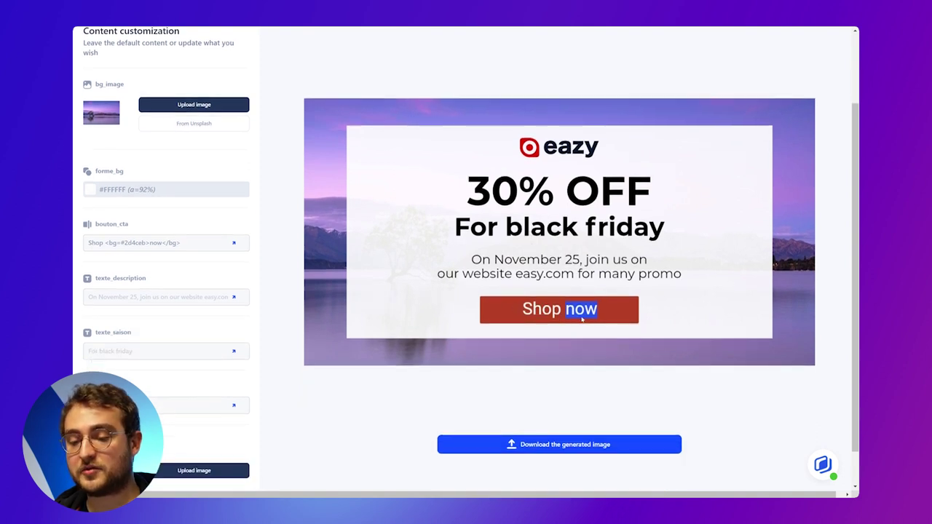
left_click(531, 445)
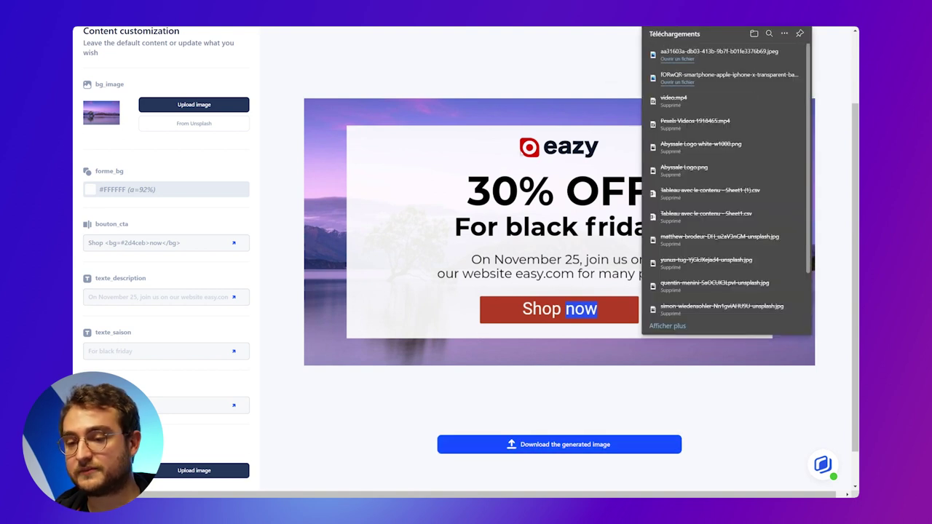
scroll(529, 99, "up", 2)
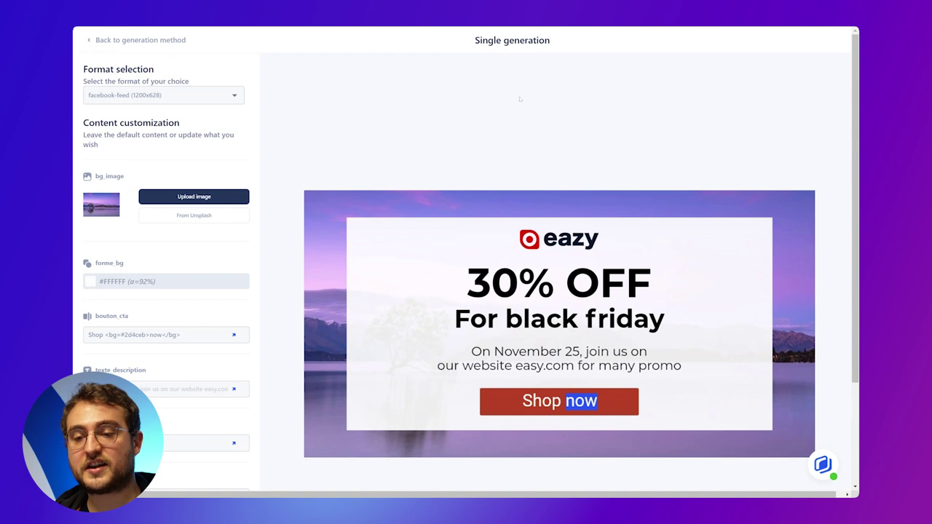
left_click(178, 40)
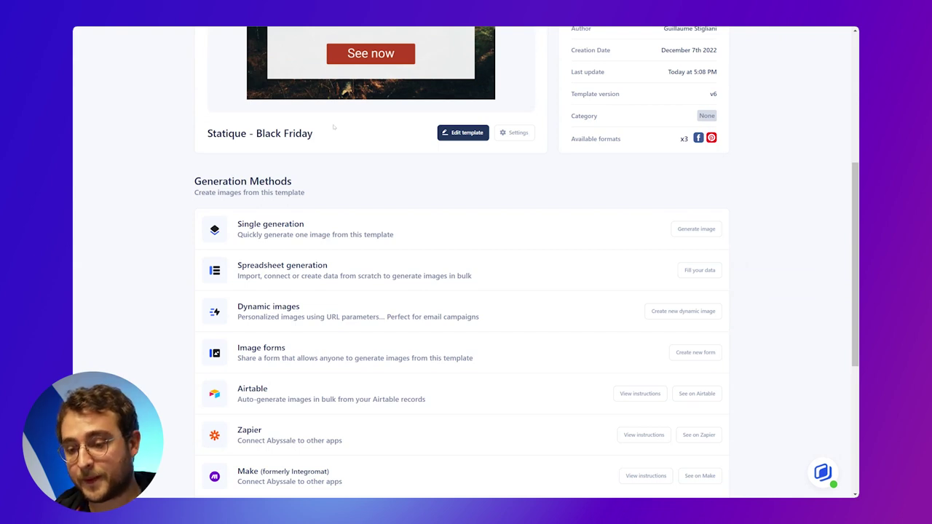
- Start a spreadsheet generation task for the Black Friday template and name it "Test Campagne"
scroll(350, 205, "down", 1)
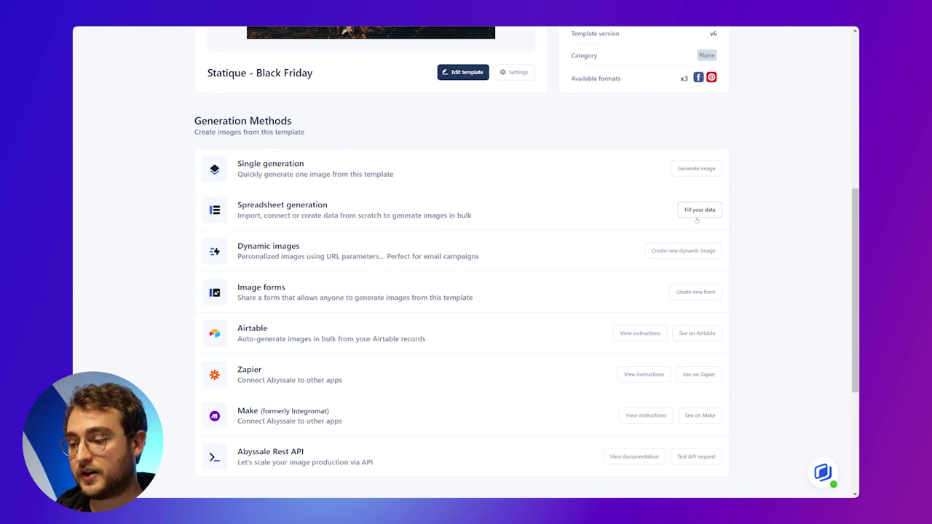
left_click(696, 219)
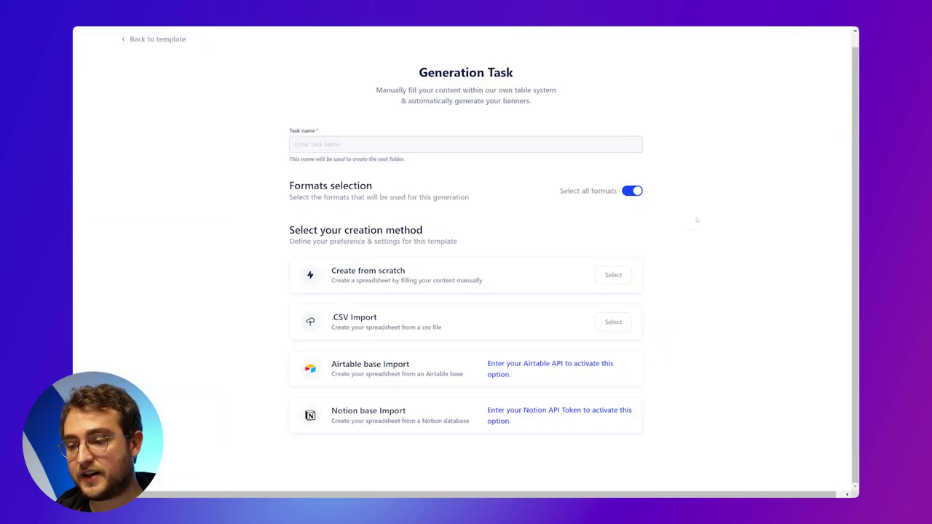
left_click(544, 146)
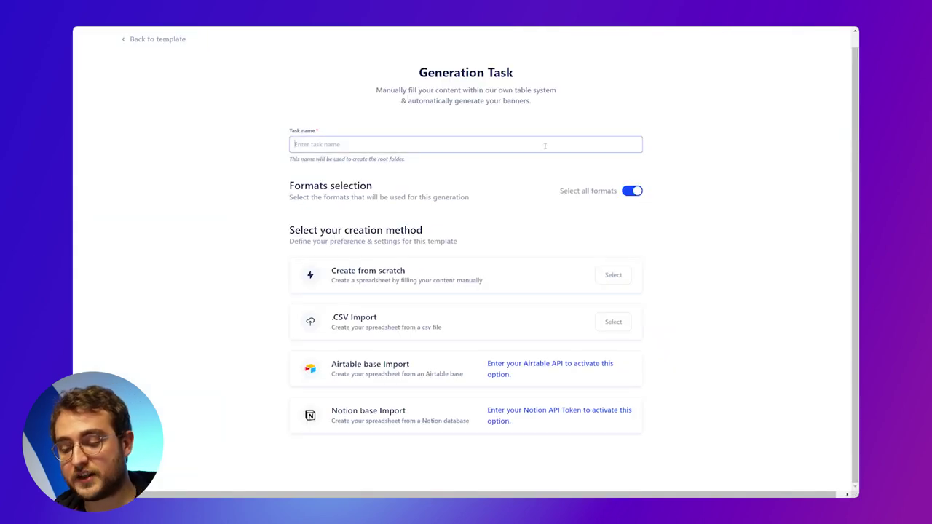
type("Test Campagne")
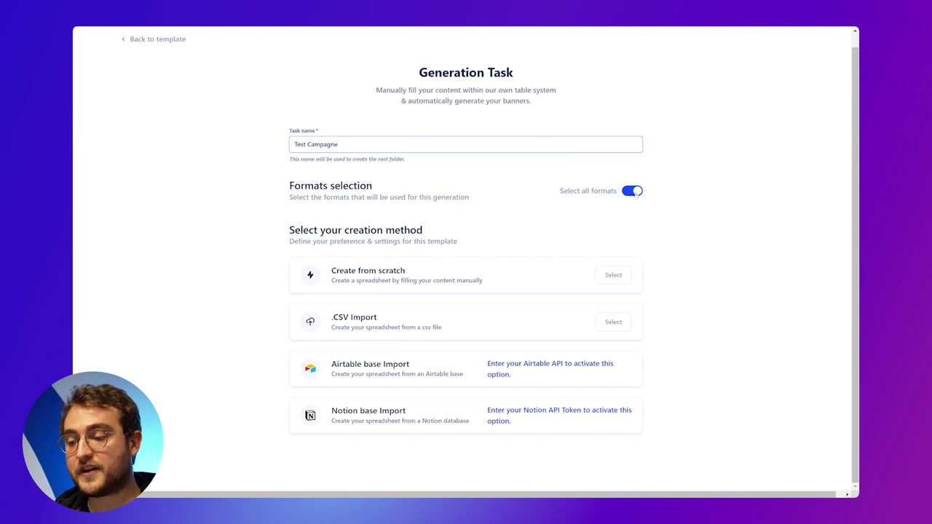
- Limit the task's formats to facebook-post (1200x1200) and the Pinterest format (1000x1500)
left_click(633, 190)
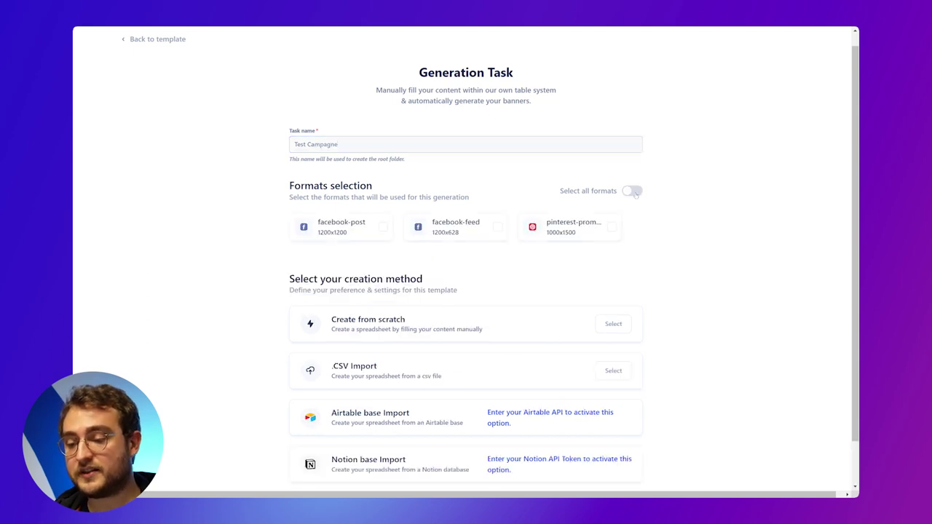
left_click(382, 229)
left_click(597, 227)
- Choose CSV import as the creation method and load the file "Tableau avec le contenu" from the Téléchargements folder
scroll(580, 261, "down", 1)
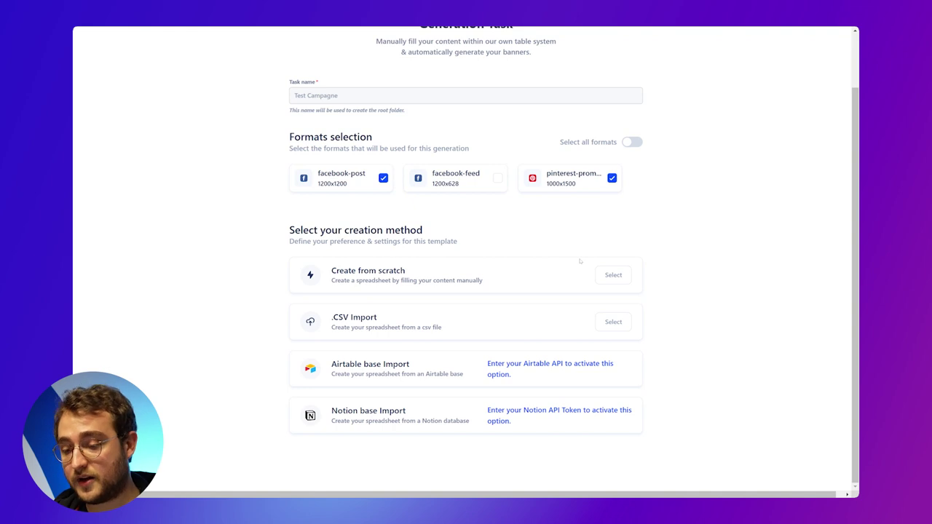
left_click(615, 322)
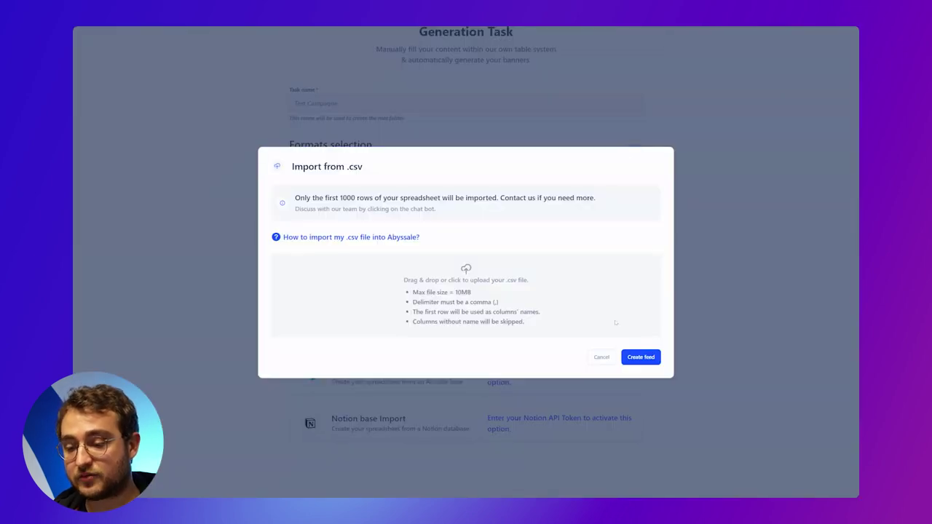
left_click(445, 286)
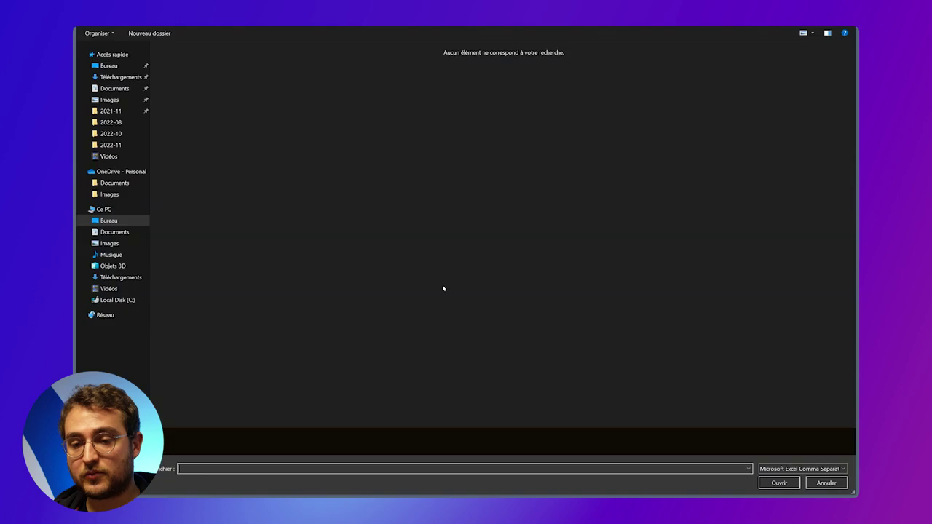
left_click(128, 77)
left_click(203, 78)
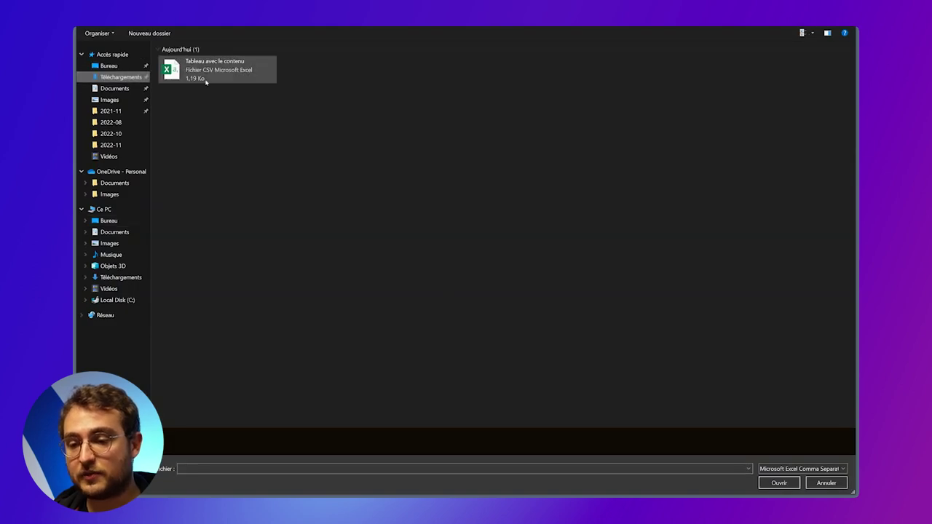
left_click(777, 483)
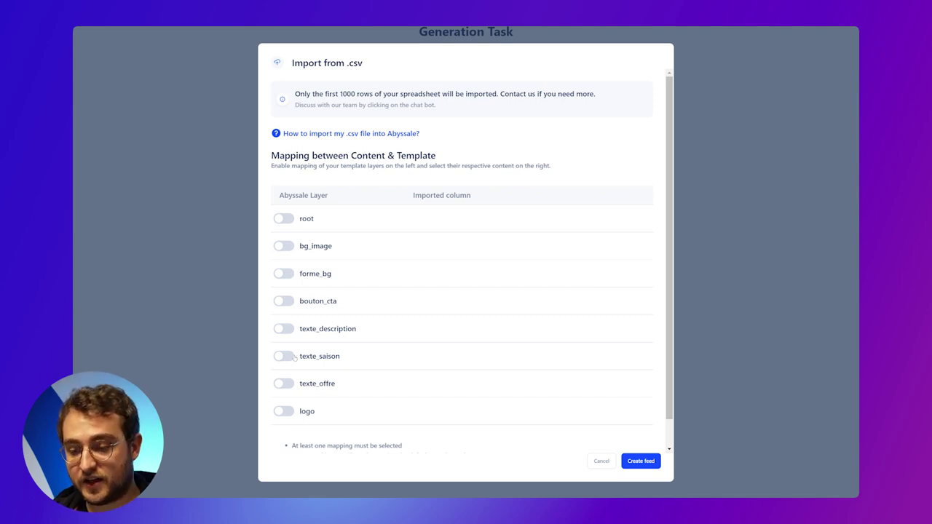
- Enable mapping for the bg_image layer and map its image_url to the Background image column
left_click(290, 245)
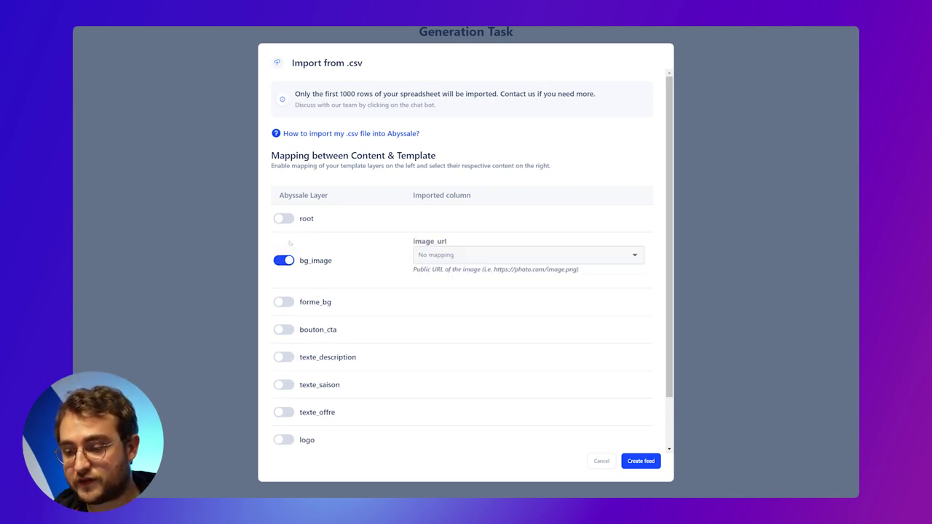
left_click(437, 255)
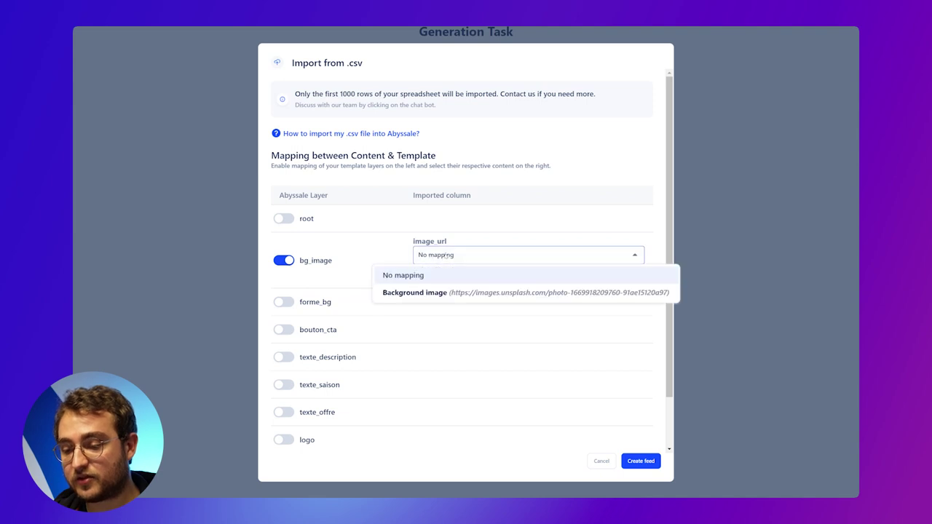
left_click(437, 291)
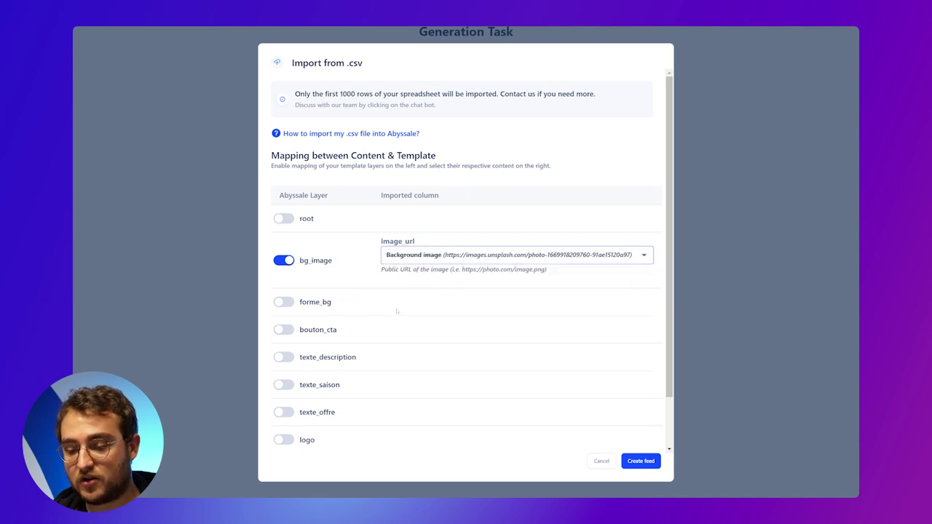
- Enable mapping for bouton_cta, linking its payload to Call to action and its background_color to Colors
left_click(288, 329)
left_click(396, 340)
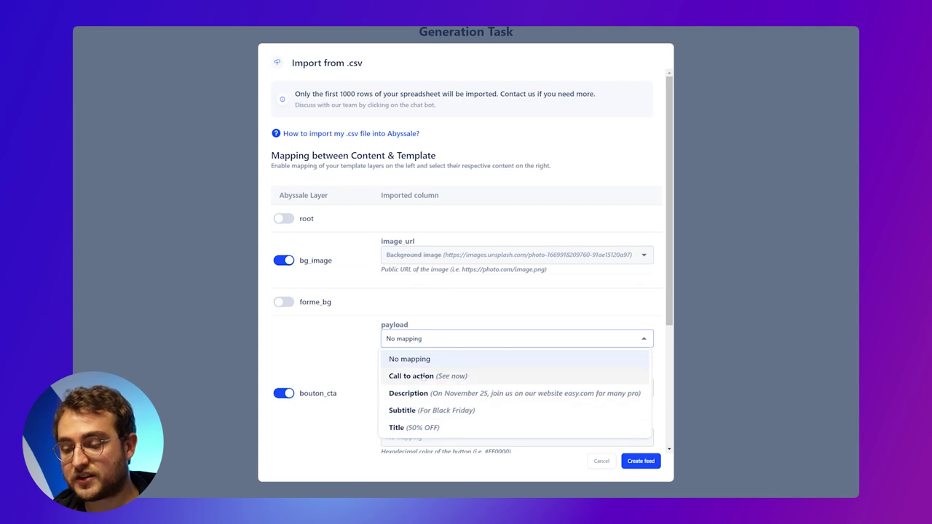
left_click(424, 377)
scroll(357, 358, "down", 3)
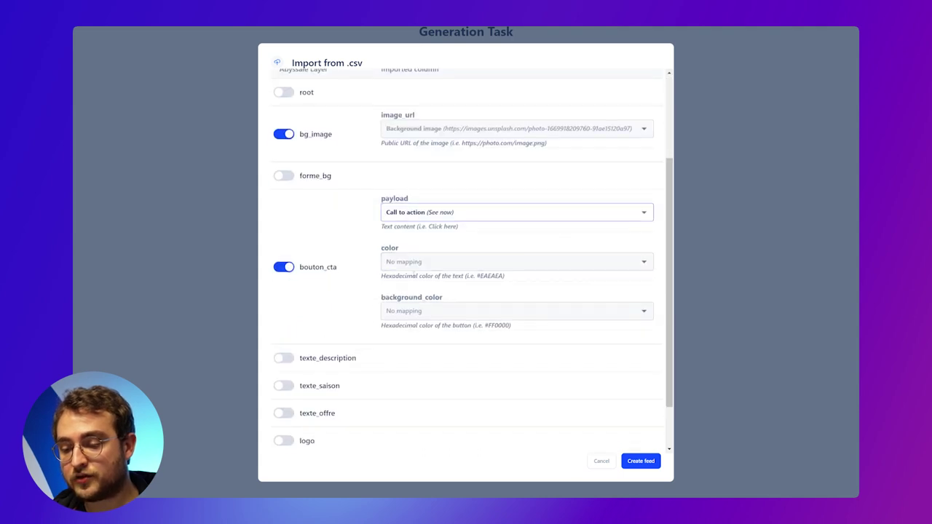
left_click(450, 312)
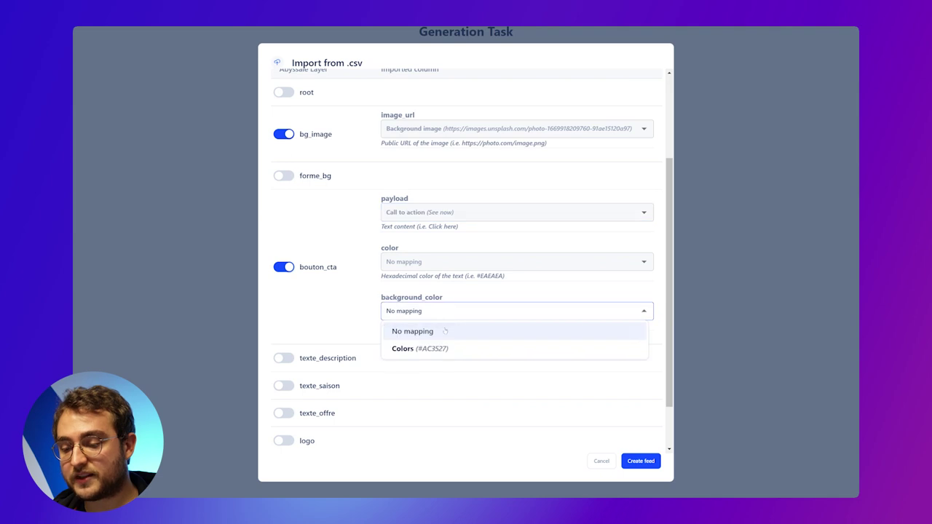
left_click(435, 349)
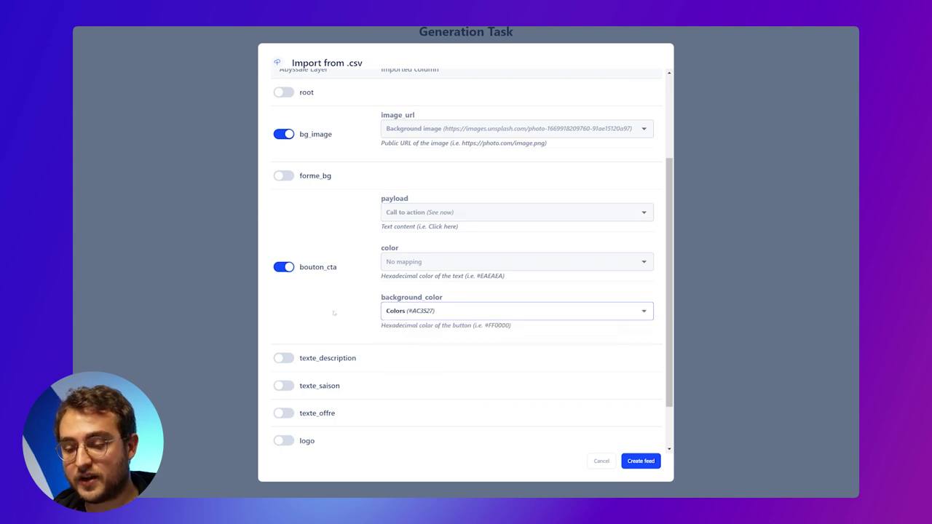
- Enable mapping for texte_description and map its payload to the Description column
scroll(332, 313, "down", 1)
left_click(280, 298)
left_click(403, 309)
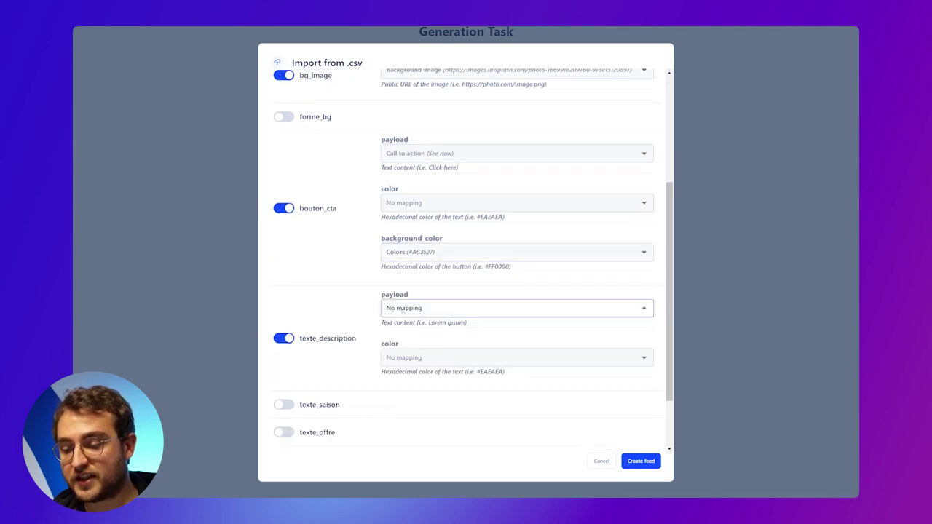
left_click(408, 360)
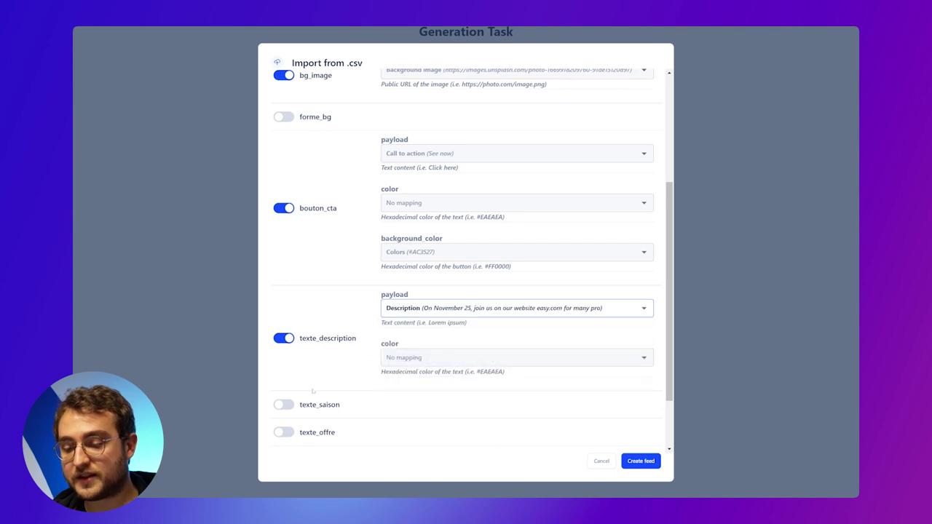
- Enable mapping for texte_saison and map its payload to the Subtitle column
left_click(284, 404)
left_click(404, 412)
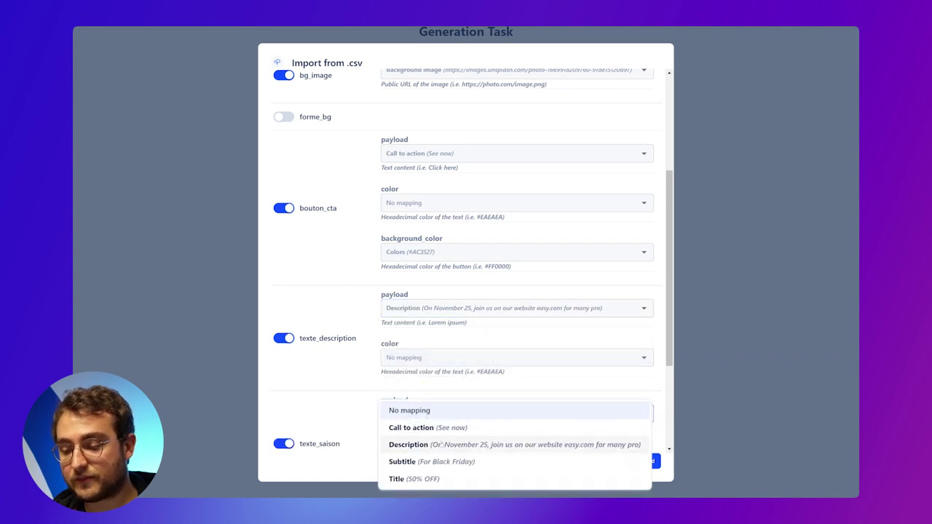
left_click(426, 477)
scroll(331, 393, "down", 1)
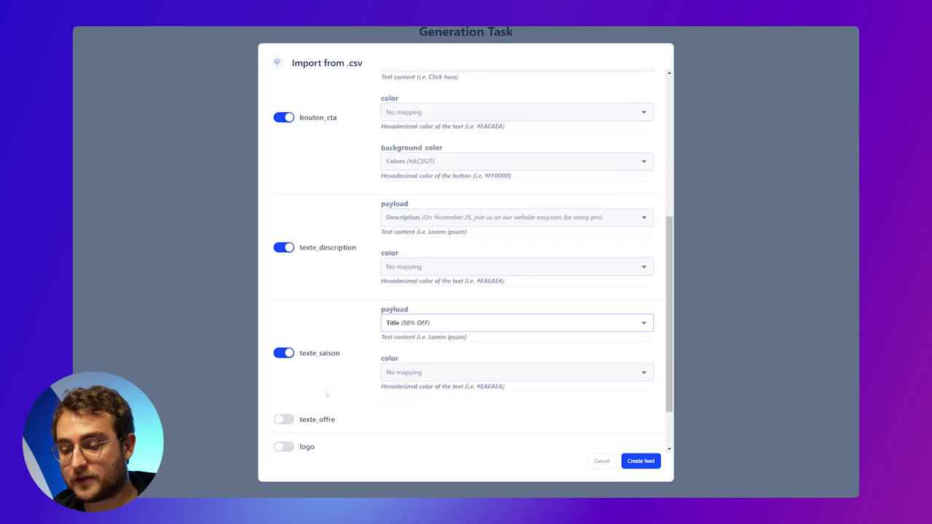
left_click(406, 324)
left_click(426, 392)
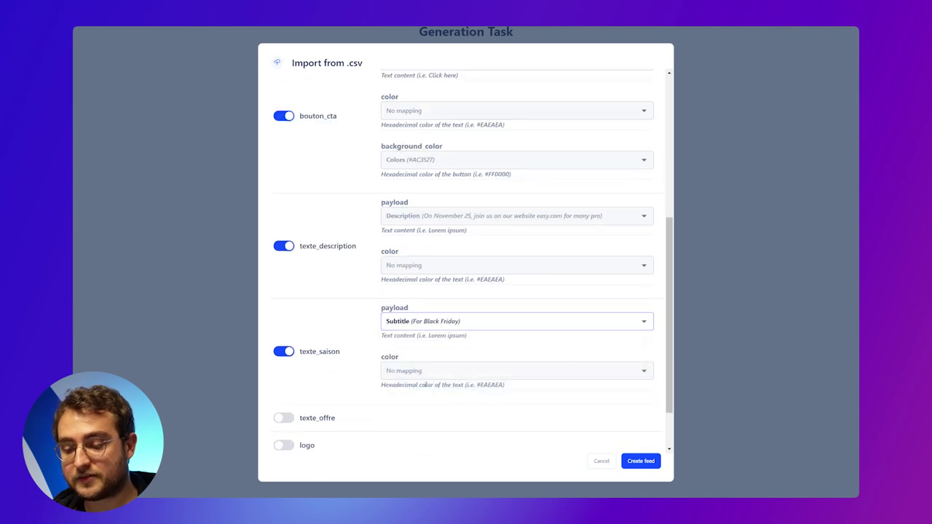
- Enable mapping for texte_offre and map its payload to the Title column
scroll(284, 356, "down", 1)
left_click(286, 356)
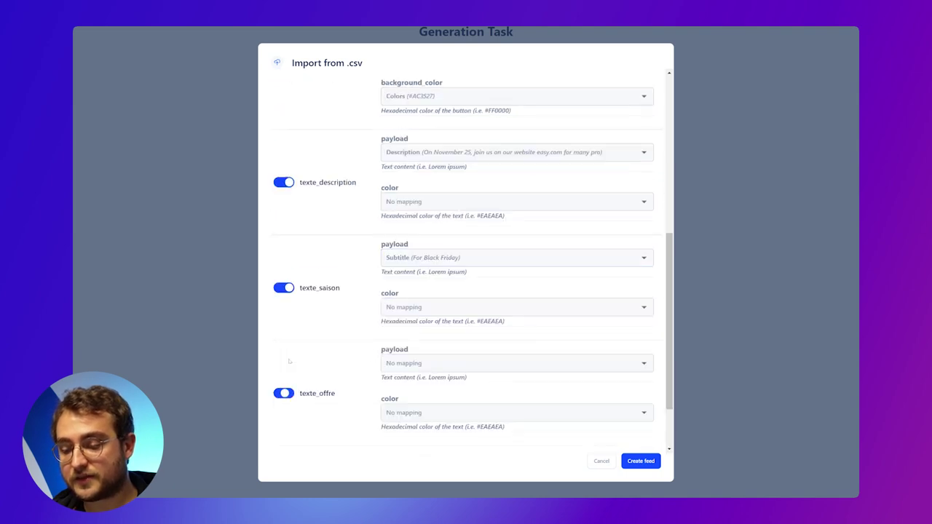
left_click(404, 363)
left_click(420, 452)
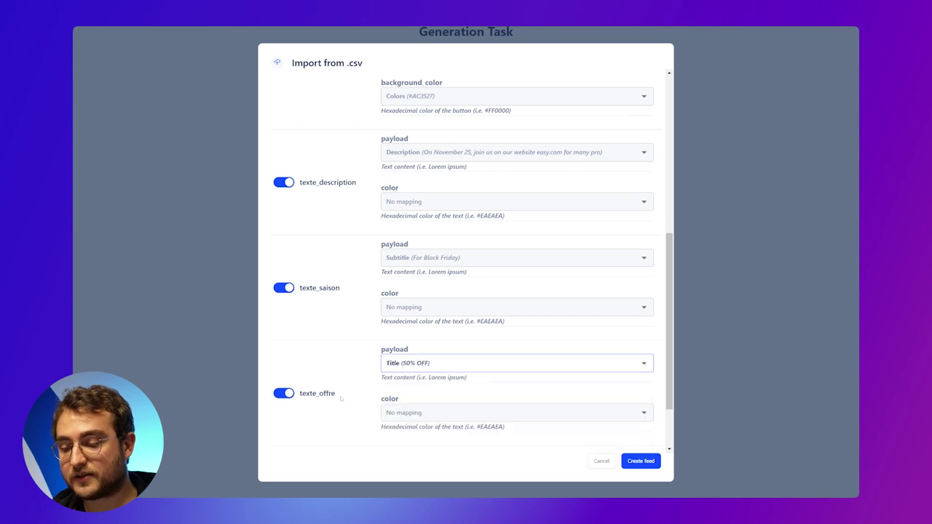
- Review the layer mappings, create the feed from the CSV file, and save and close the resulting spreadsheet
scroll(338, 393, "down", 1)
scroll(346, 390, "up", 3)
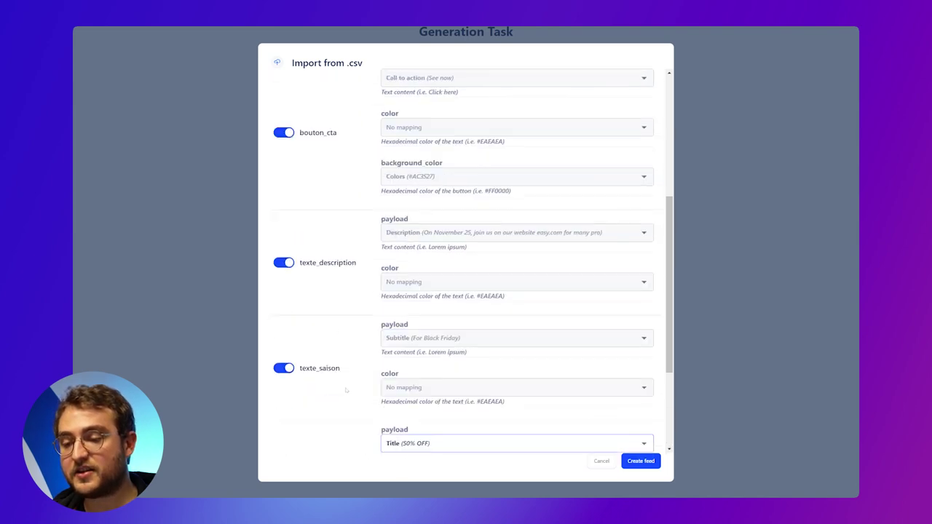
scroll(345, 390, "up", 1)
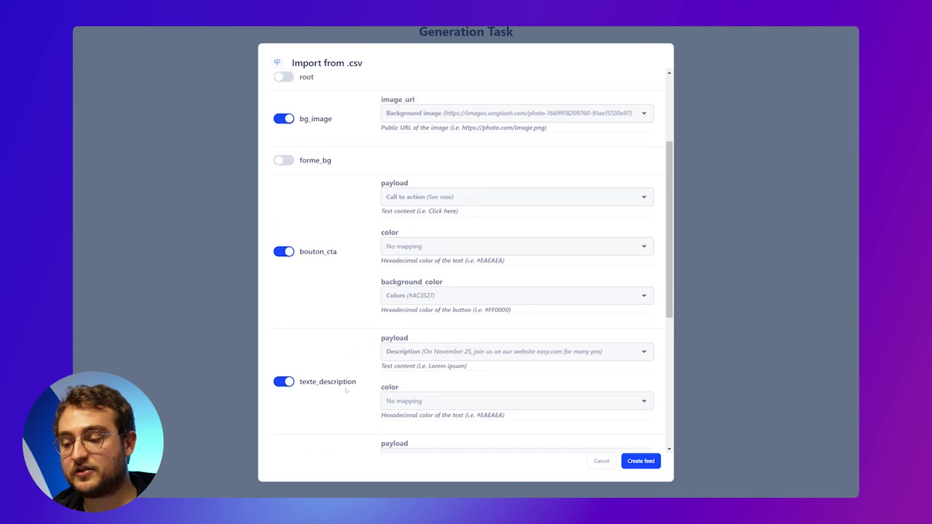
left_click(640, 462)
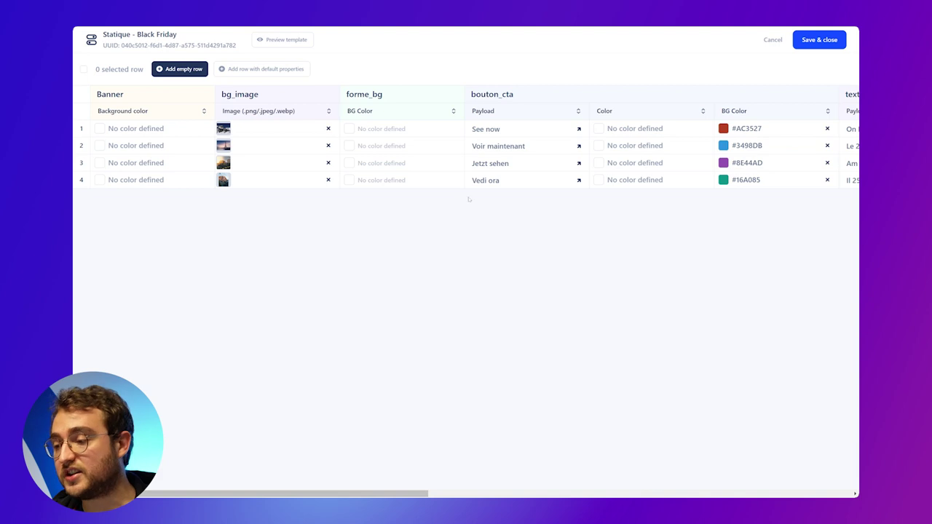
left_click(820, 44)
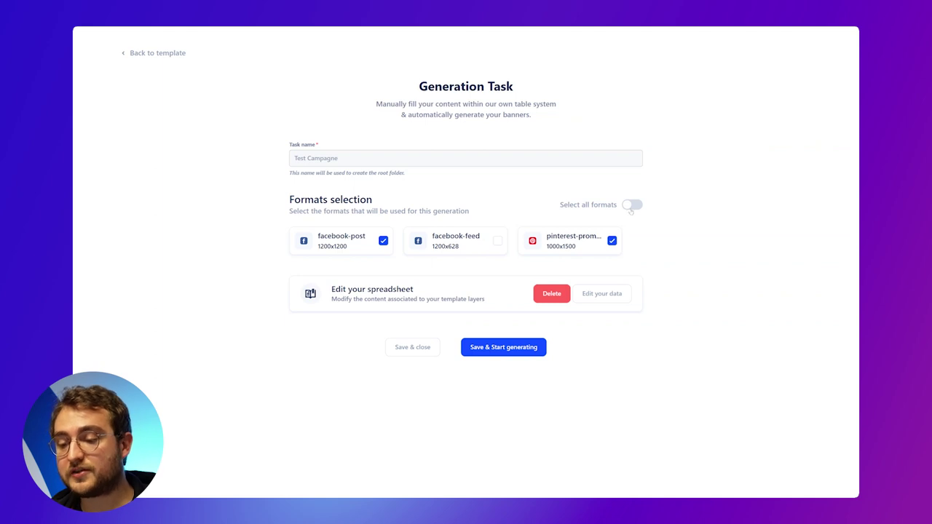
- Select all formats for the Test Campagne task, then save it and start generating, agreeing to consume the credits
left_click(631, 207)
left_click(630, 206)
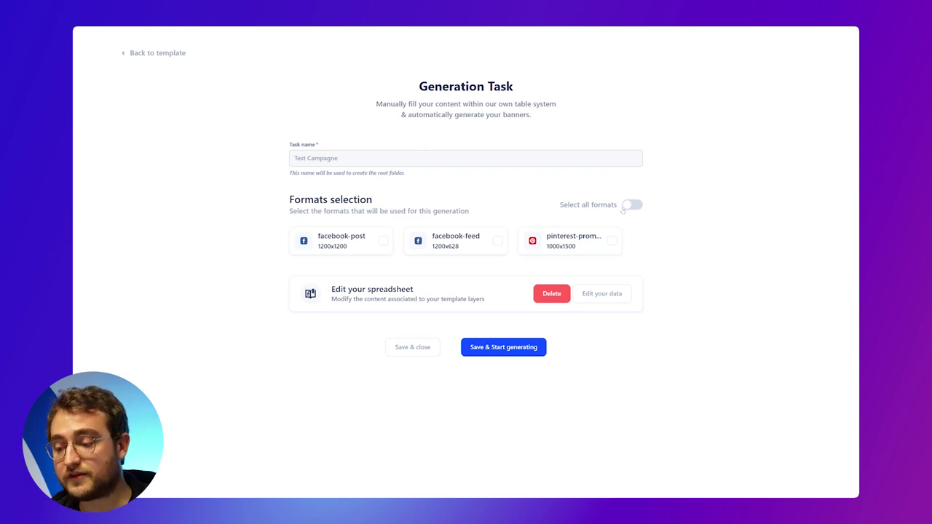
left_click(624, 207)
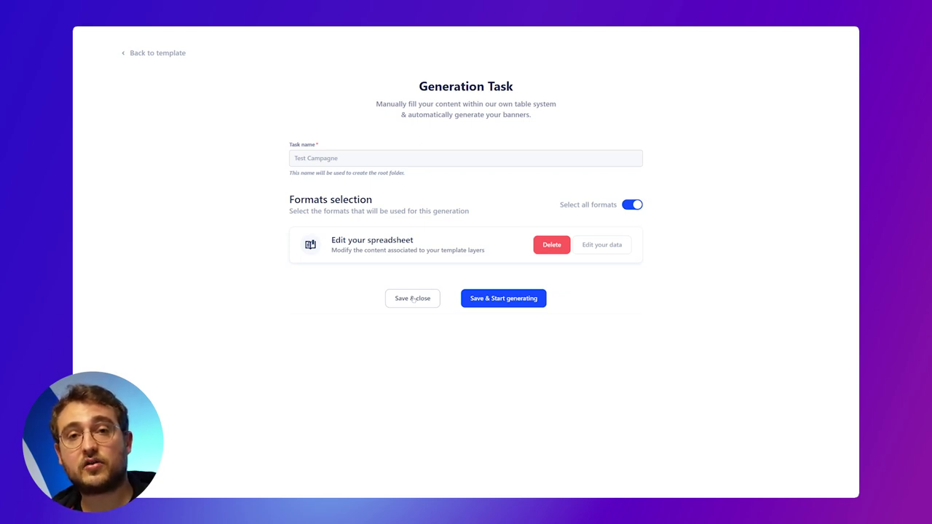
left_click(484, 302)
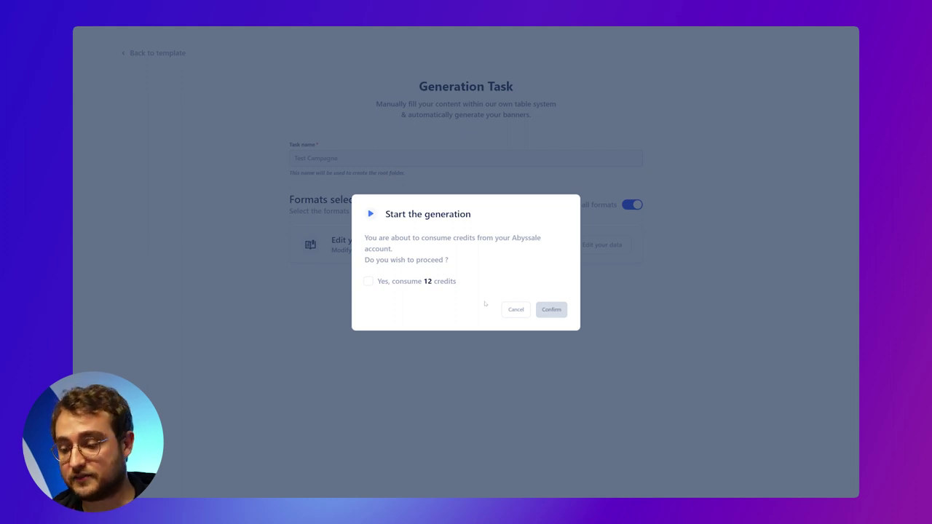
left_click(446, 282)
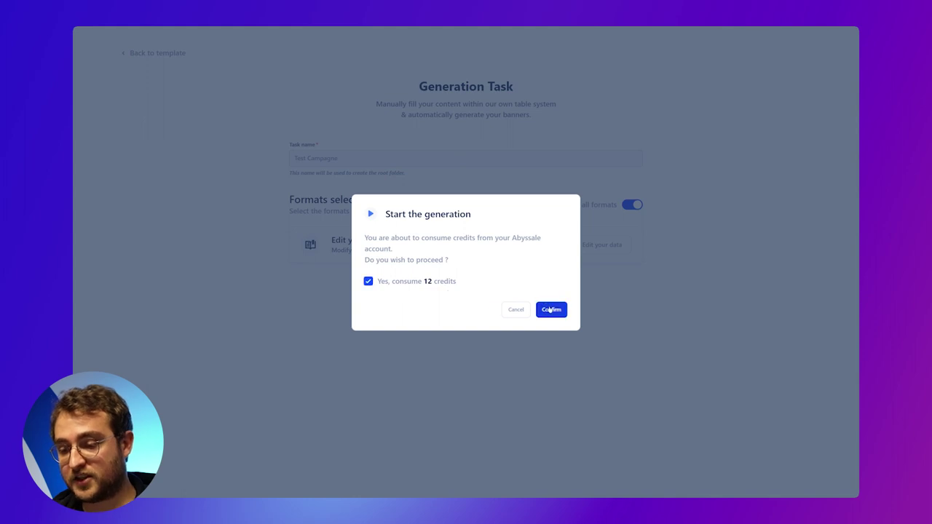
left_click(551, 309)
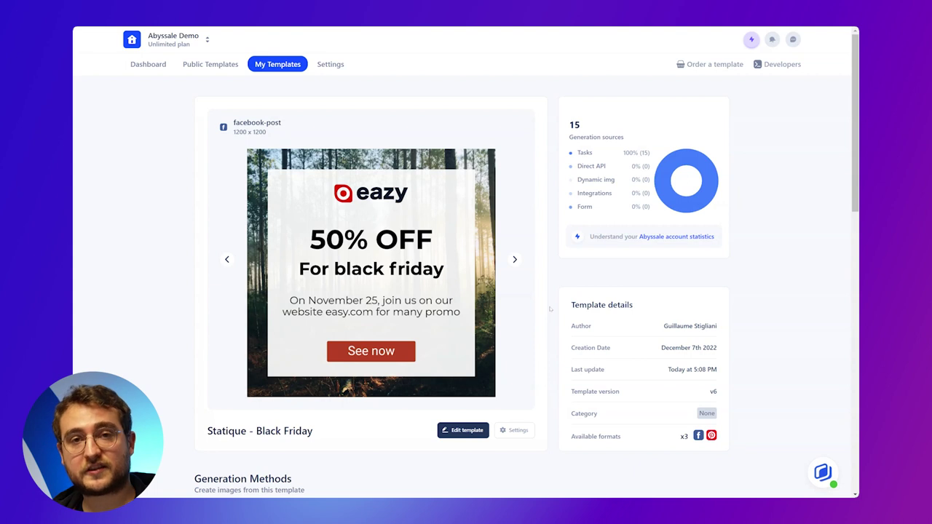
- Open the generated banners of the Test Campagne batch generation task
scroll(550, 308, "down", 1)
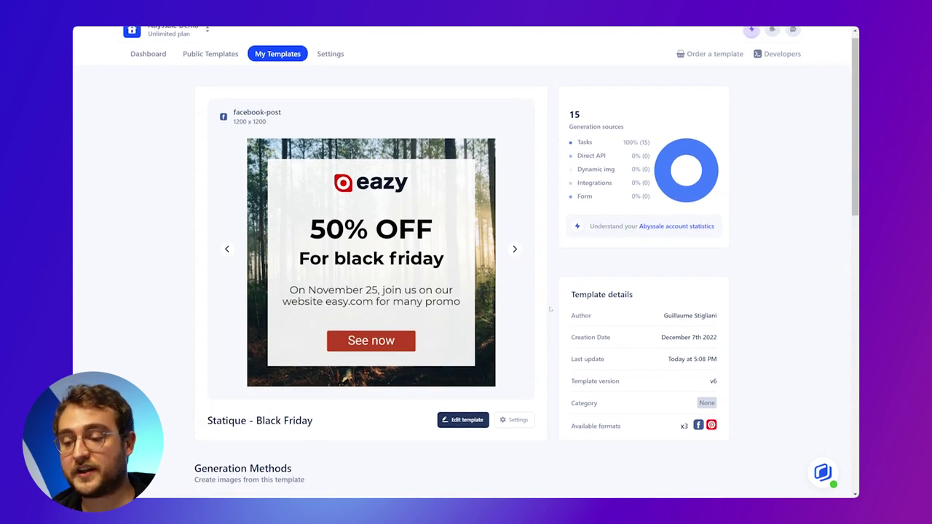
scroll(551, 309, "down", 6)
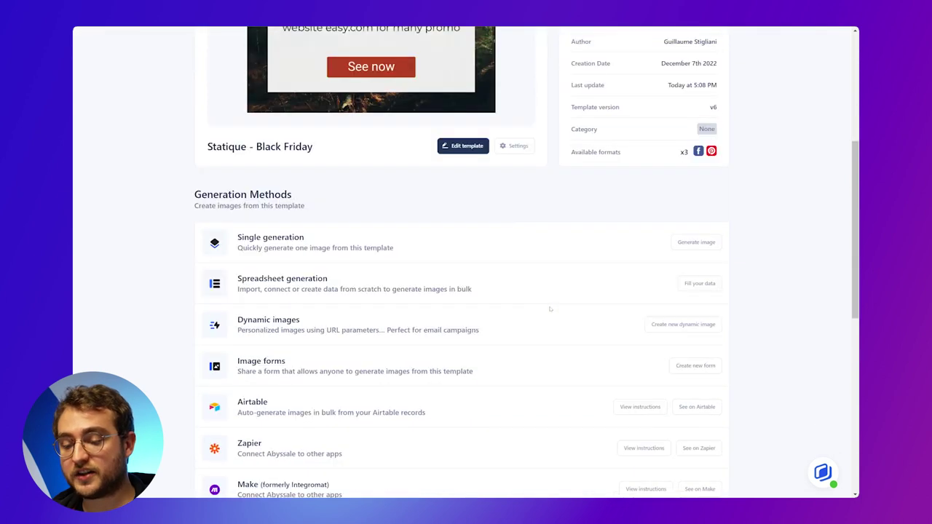
scroll(551, 308, "down", 1)
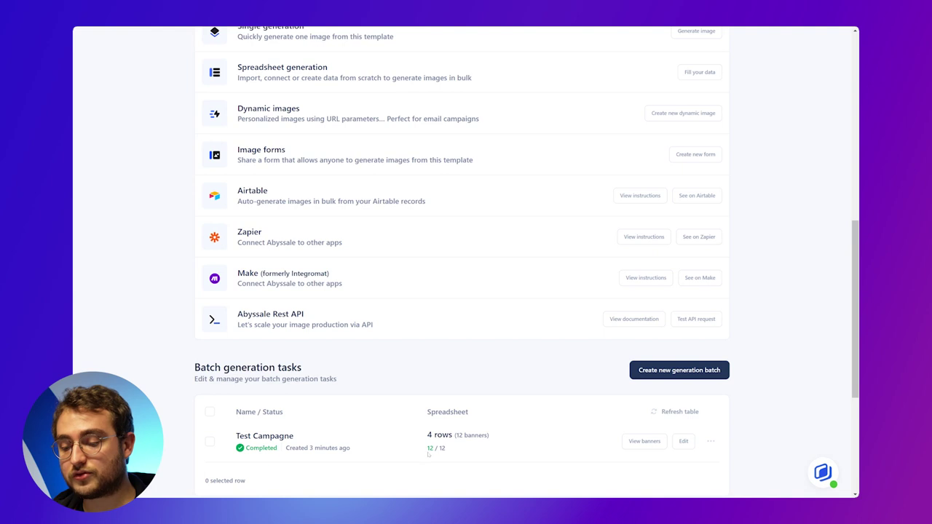
left_click(643, 442)
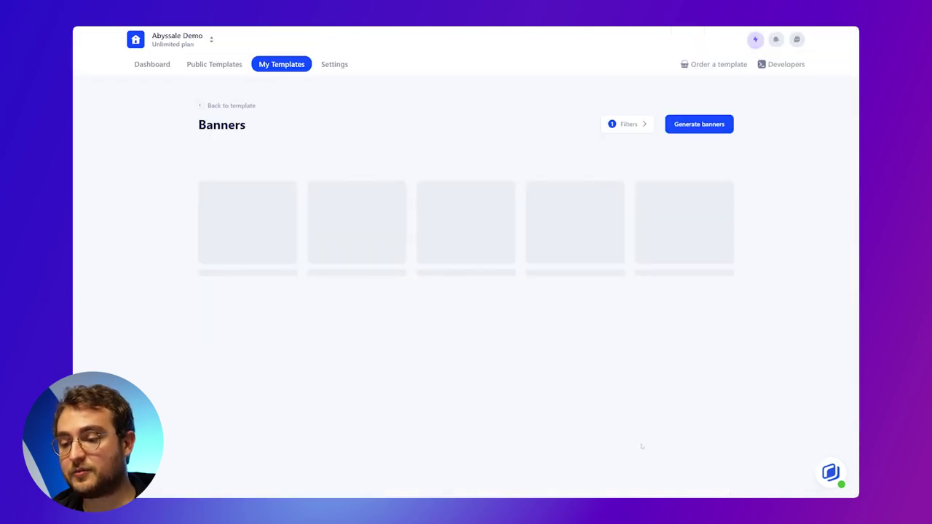
scroll(567, 412, "down", 2)
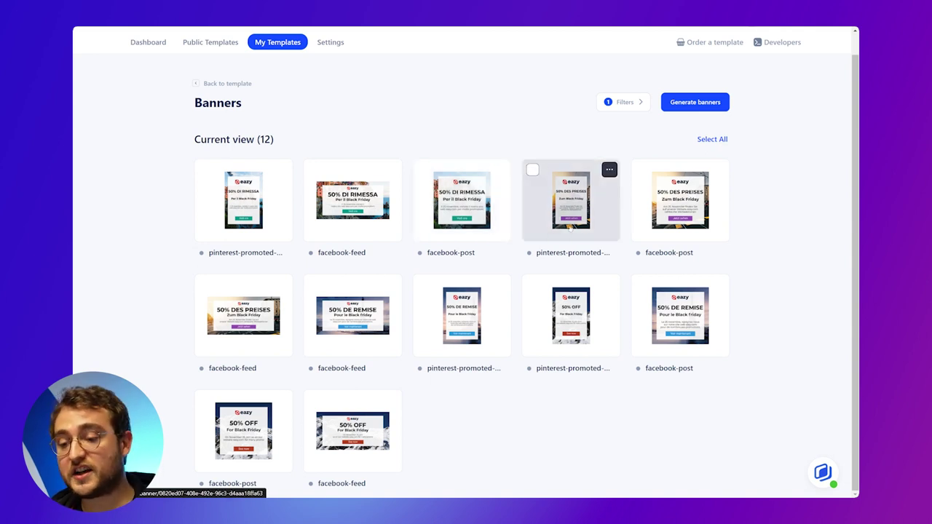
- Examine the bulk selection of all banners and the available actions and statuses of the Italian facebook-post banner
left_click(701, 142)
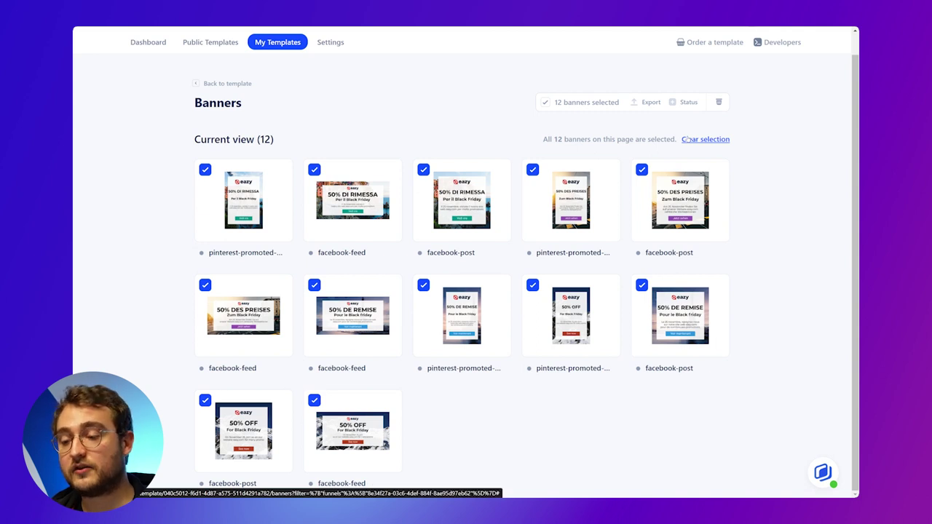
left_click(684, 139)
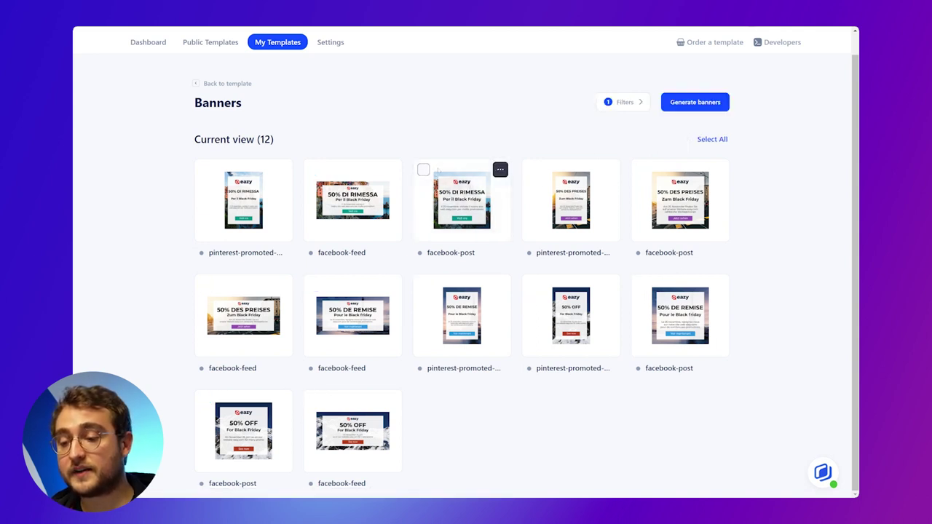
left_click(500, 170)
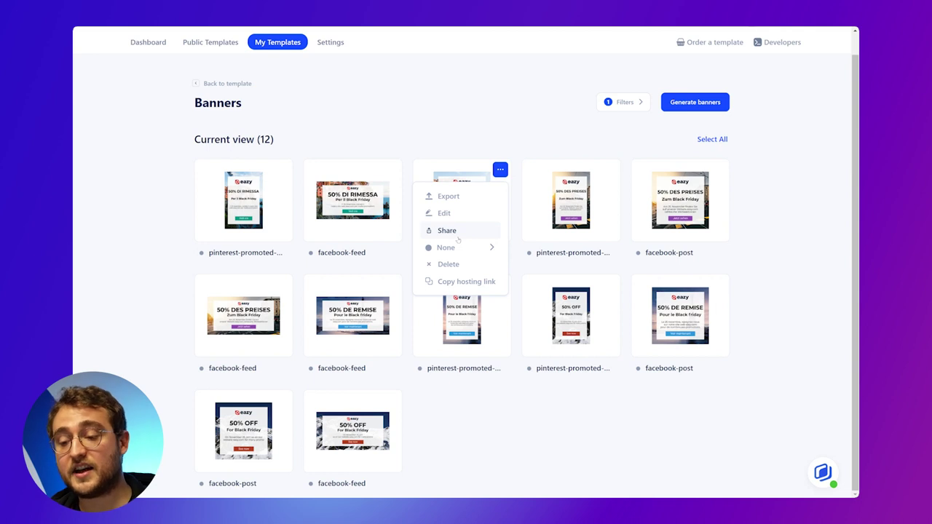
left_click(458, 247)
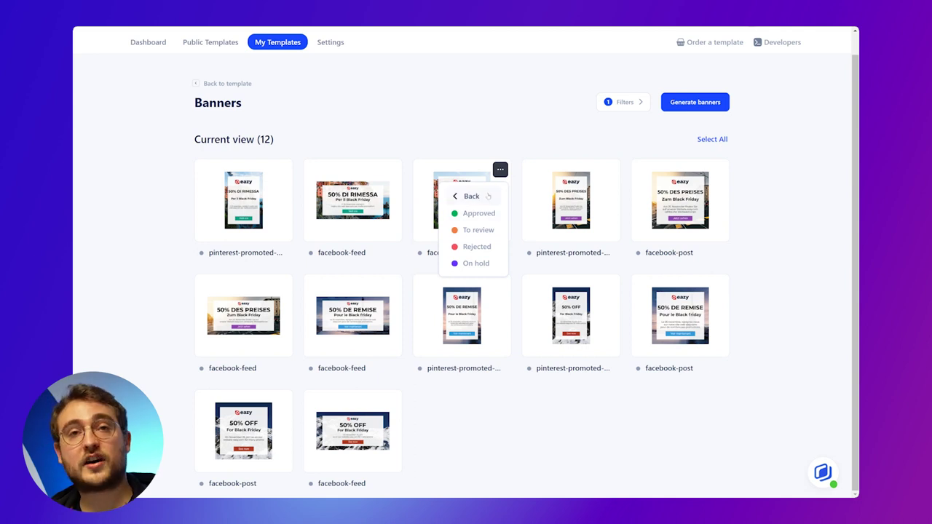
left_click(488, 197)
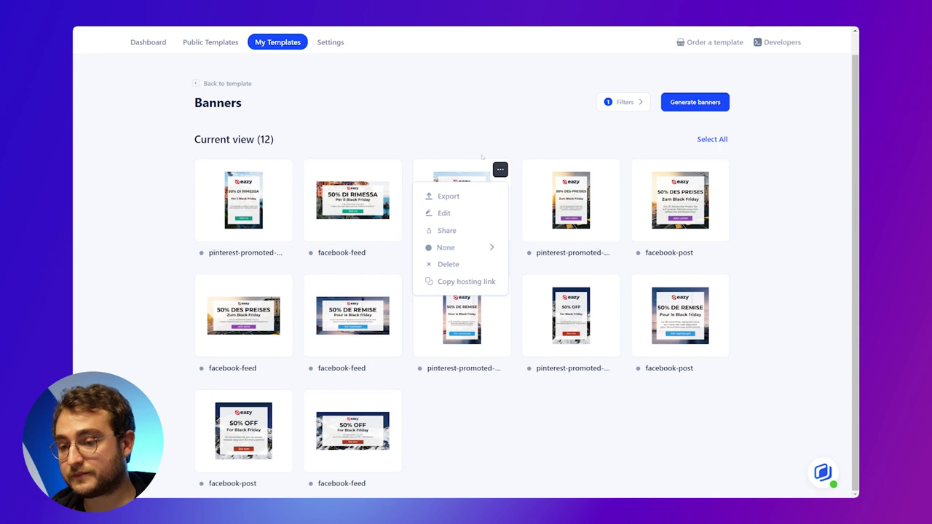
left_click(523, 134)
- Return from the banners to the generation methods of the Statique - Black Friday template
left_click(226, 83)
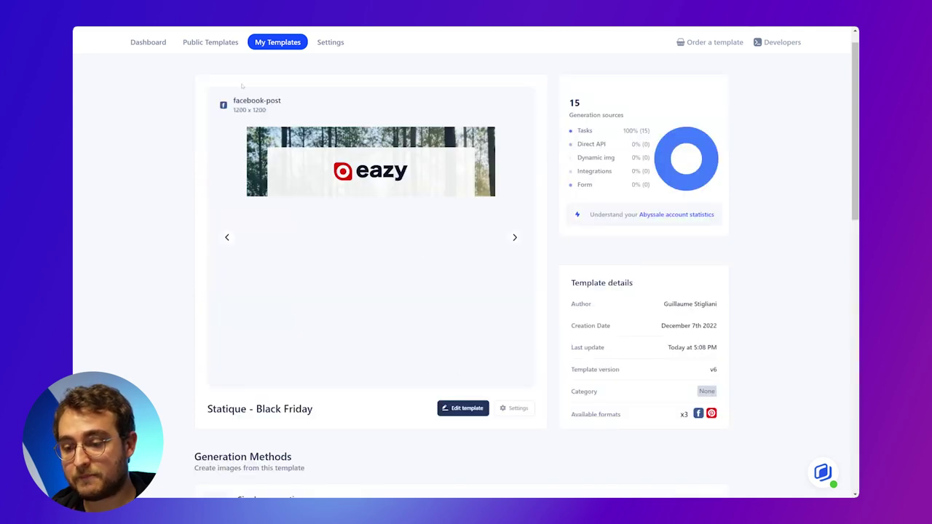
scroll(399, 292, "down", 2)
scroll(399, 292, "down", 2)
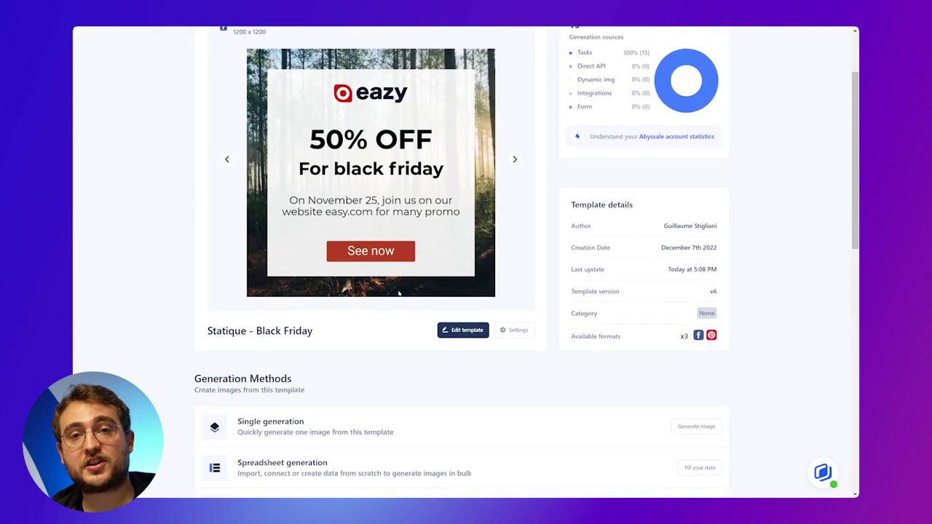
scroll(398, 292, "down", 2)
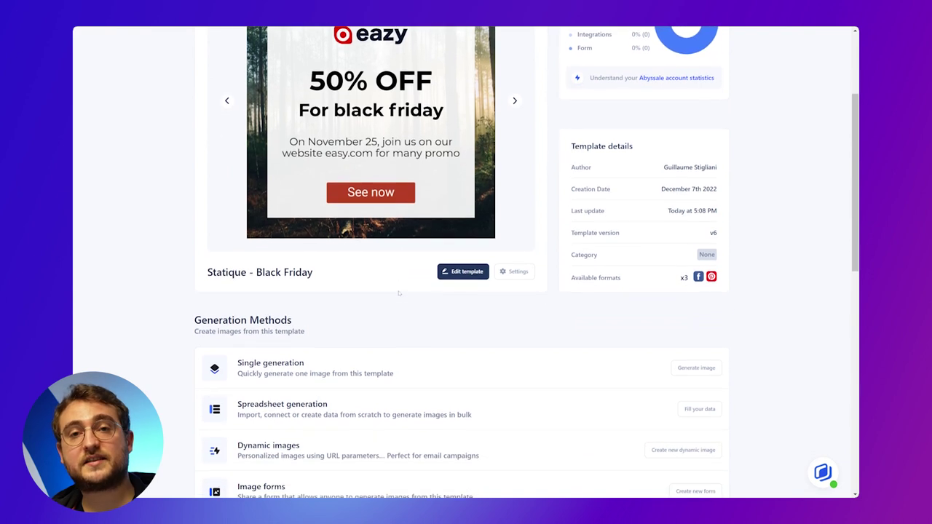
scroll(399, 293, "down", 3)
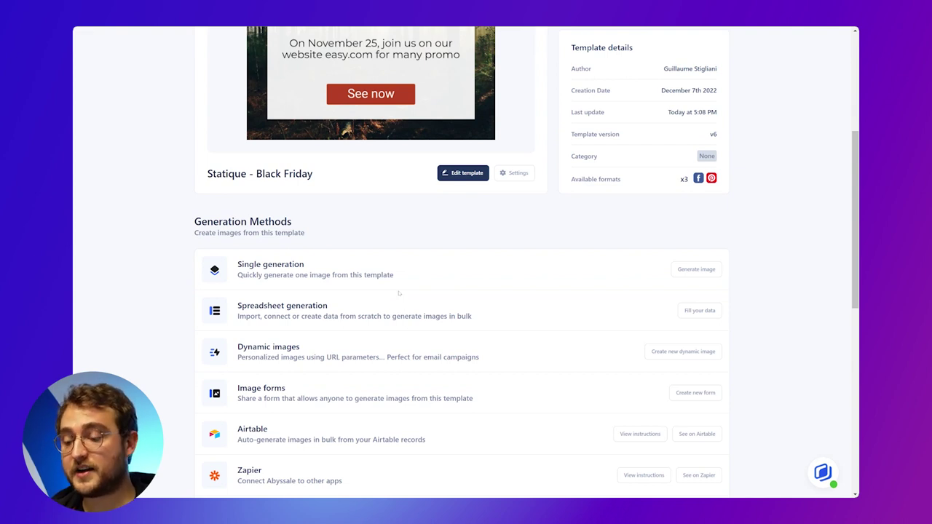
scroll(398, 293, "down", 2)
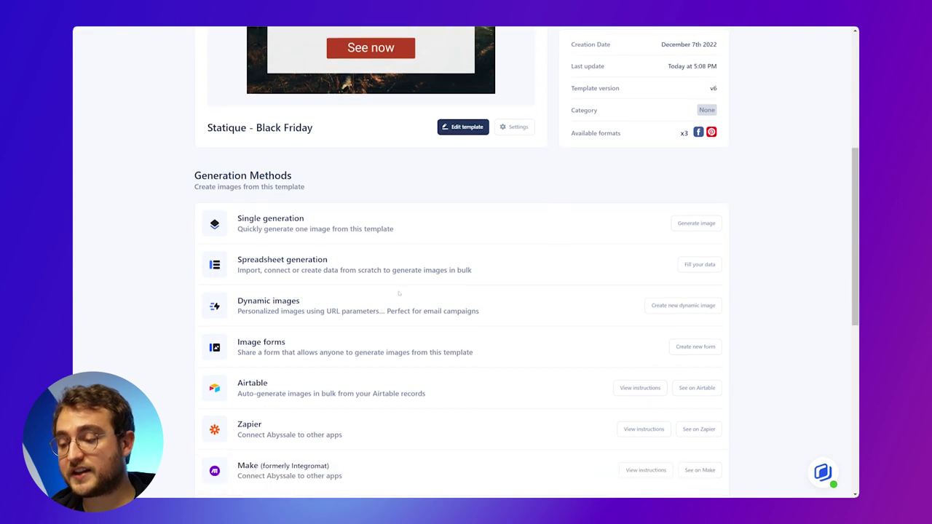
- Create a new dynamic image URL named Test, without a limitation rate or expiration date
left_click(680, 298)
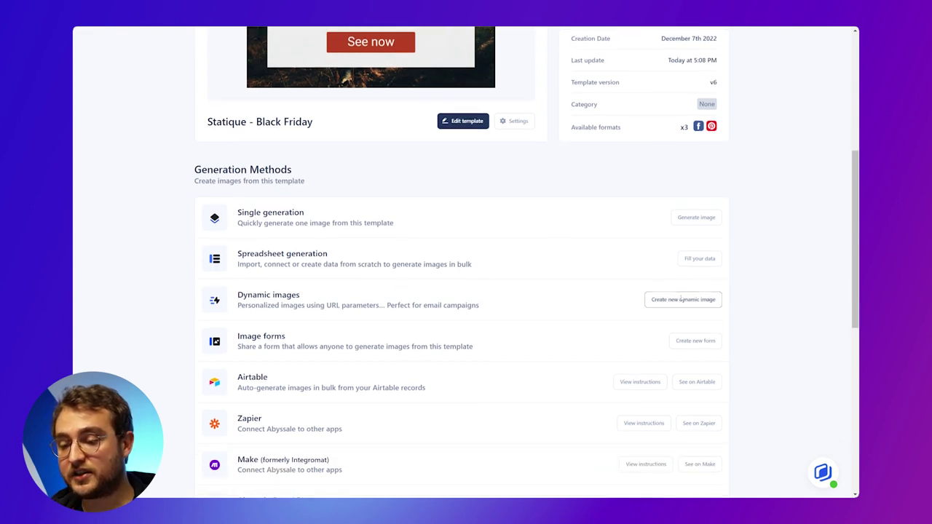
left_click(507, 210)
type("TES")
type("est")
key("BackSpace")
key("BackSpace")
key("BackSpace")
key("BackSpace")
type("est")
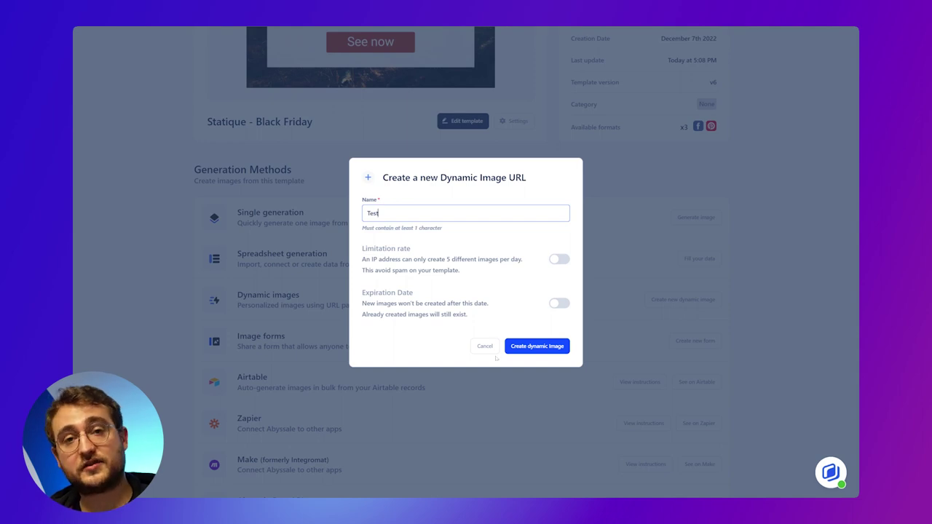
left_click(531, 349)
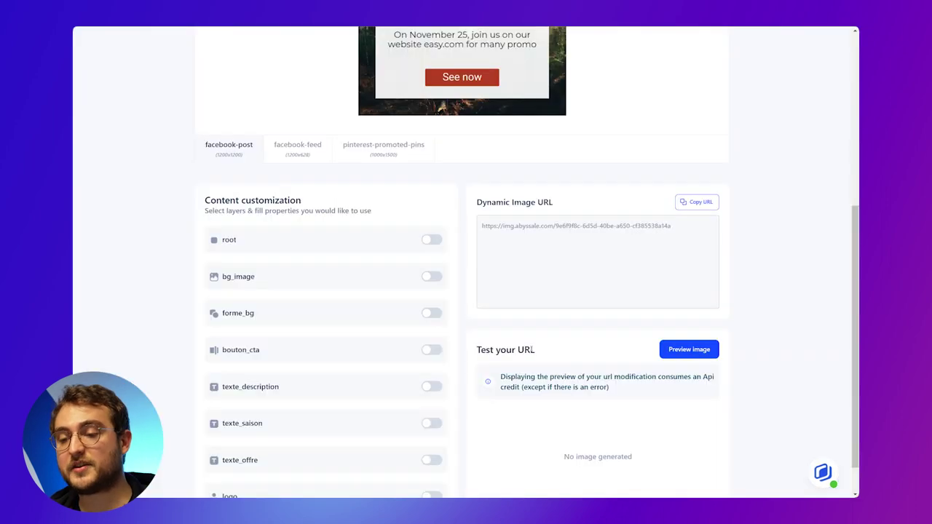
- Choose the facebook-feed format for the dynamic image URL
scroll(533, 350, "up", 3)
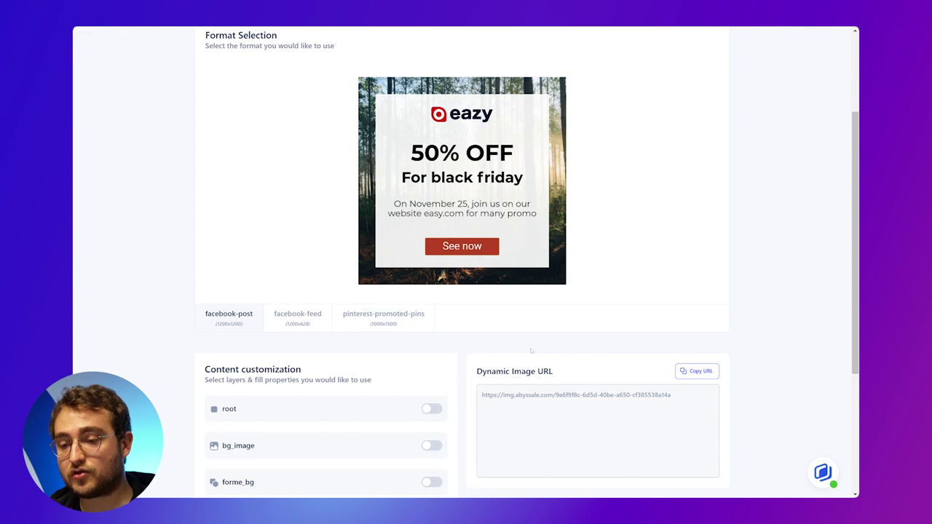
scroll(531, 351, "up", 2)
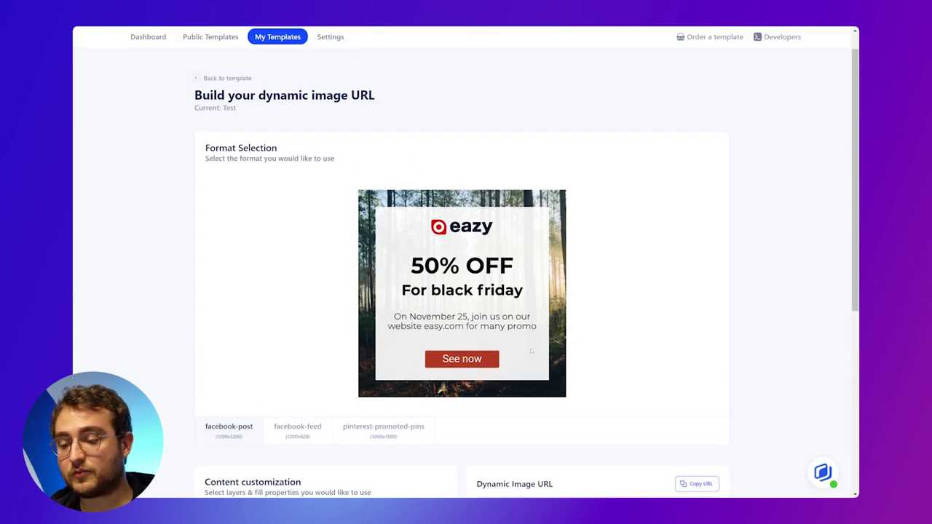
scroll(531, 351, "down", 1)
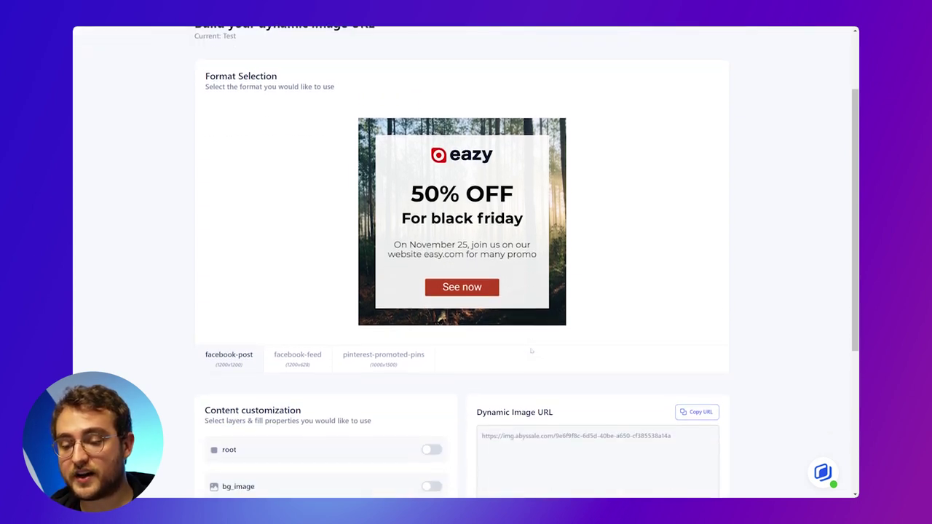
left_click(297, 356)
- Enable the texte_offre payload with a person's first name as its text, and preview the image from the dynamic URL
scroll(362, 405, "down", 3)
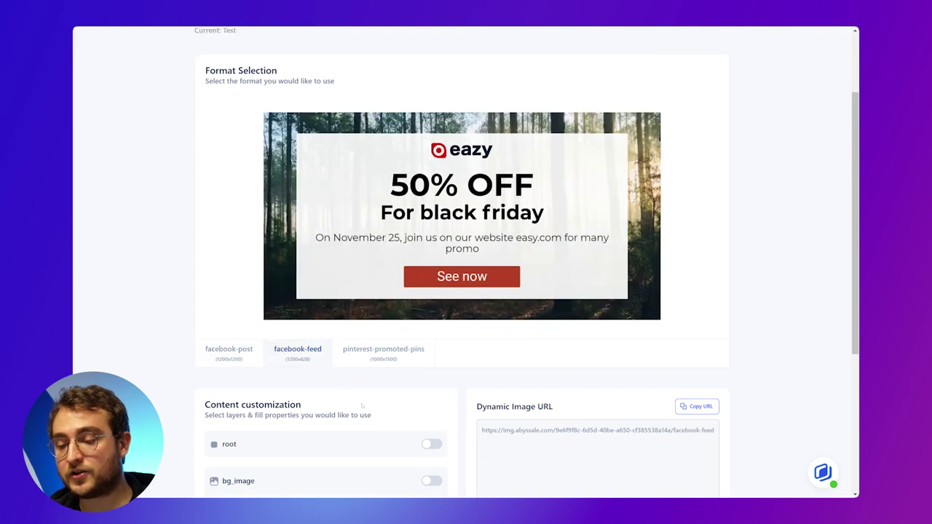
scroll(362, 405, "up", 2)
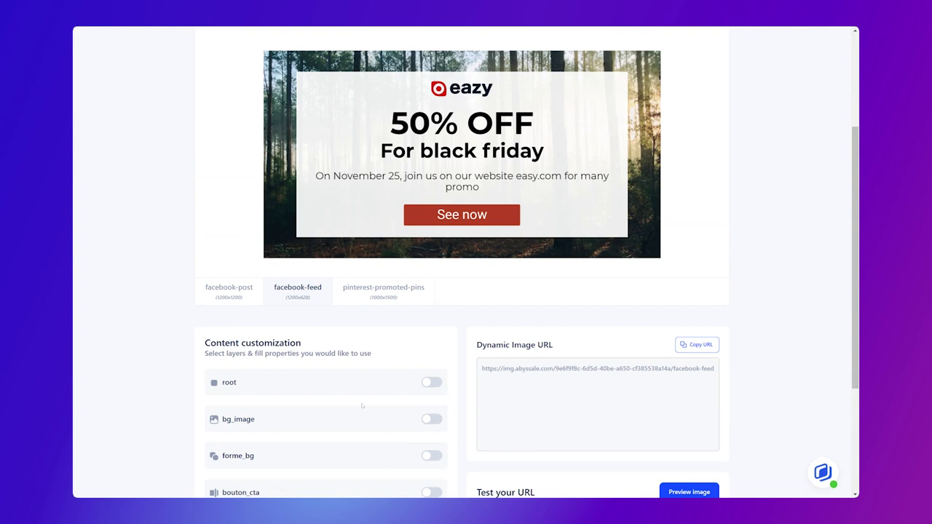
scroll(361, 405, "down", 2)
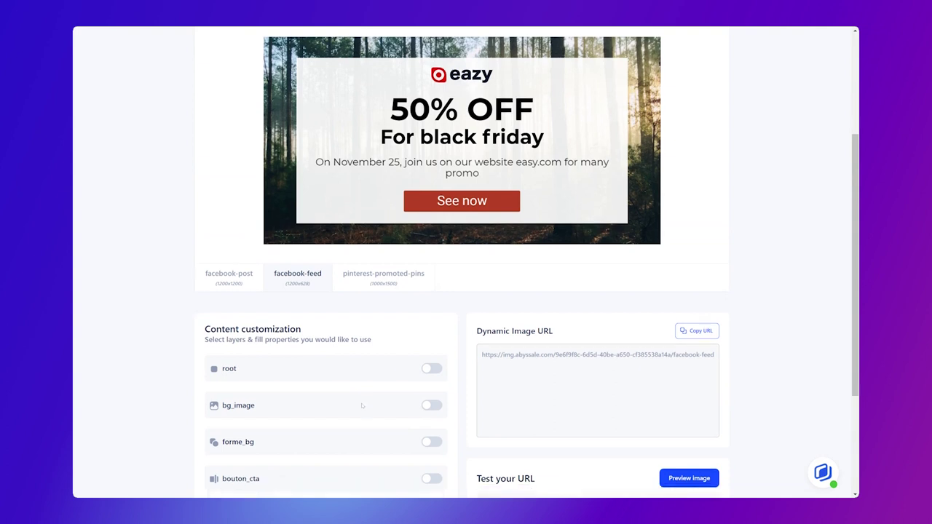
scroll(362, 406, "down", 2)
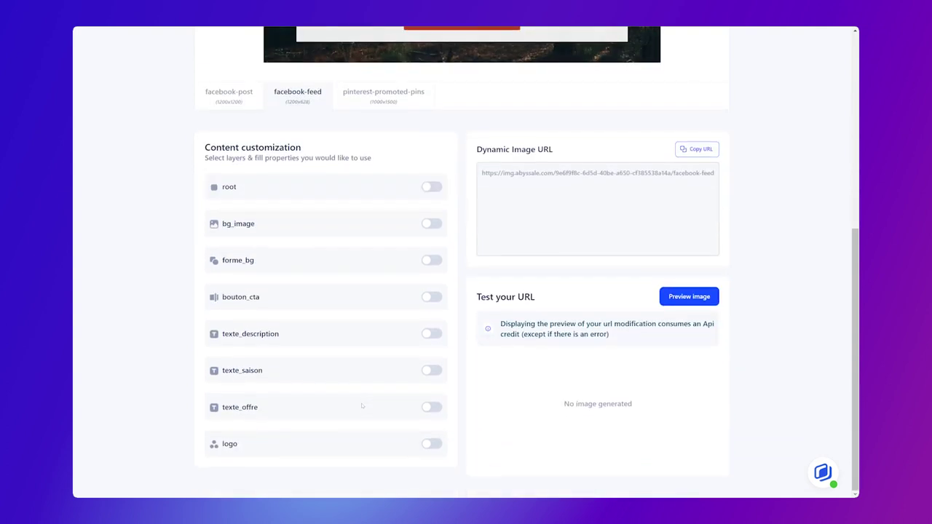
left_click(431, 421)
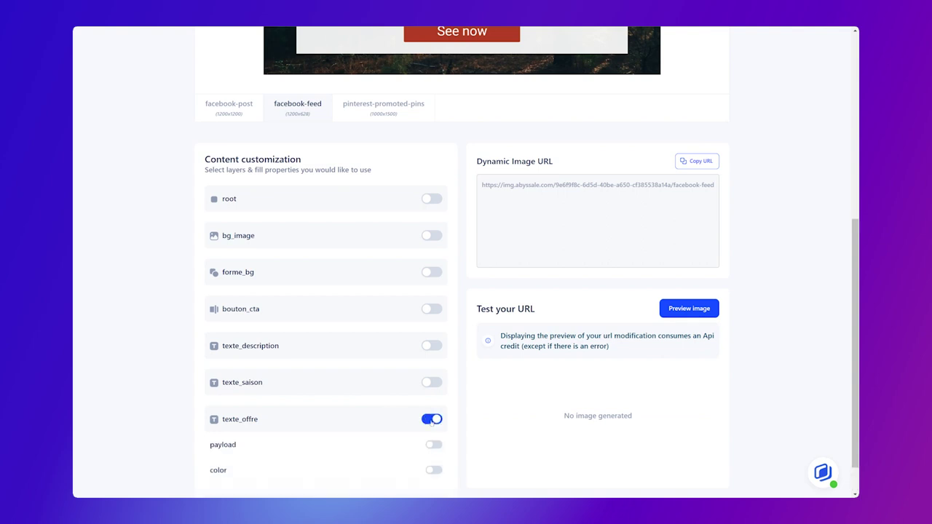
left_click(428, 447)
scroll(425, 450, "down", 1)
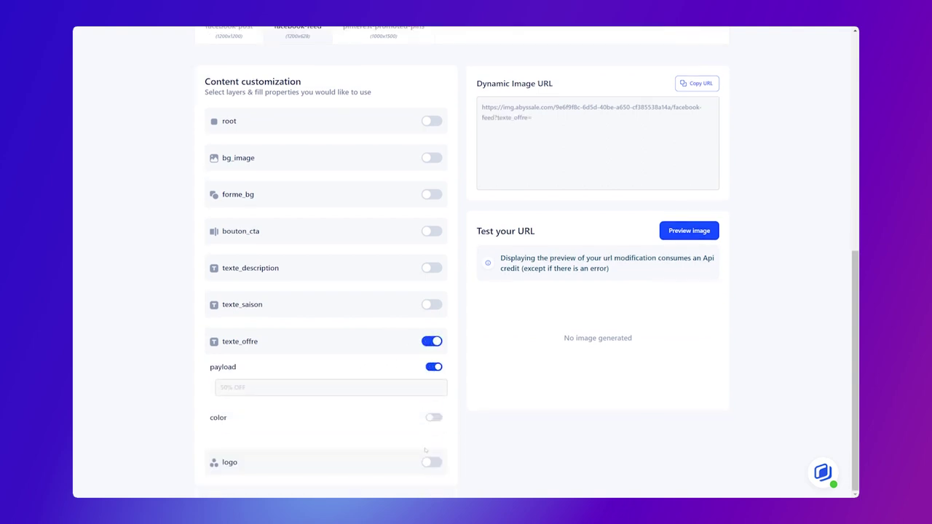
left_click(368, 392)
type("Guillaume")
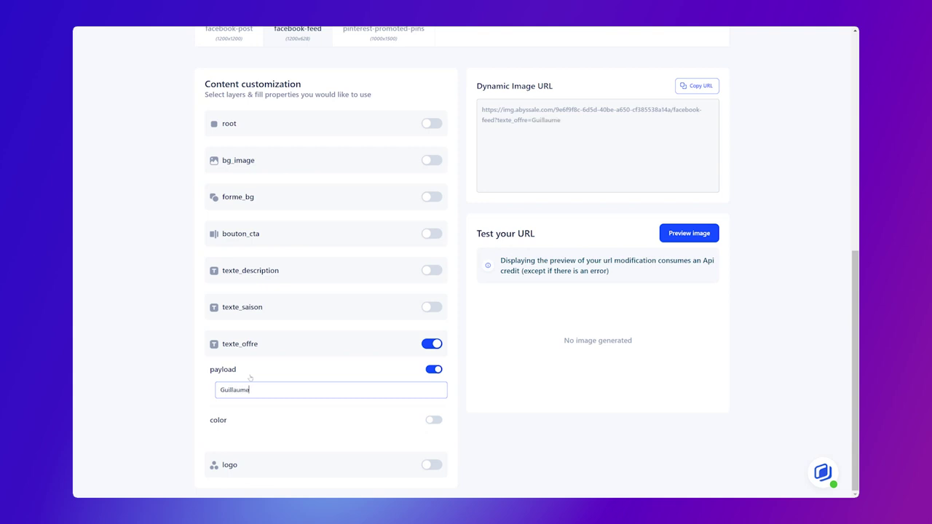
left_click(710, 234)
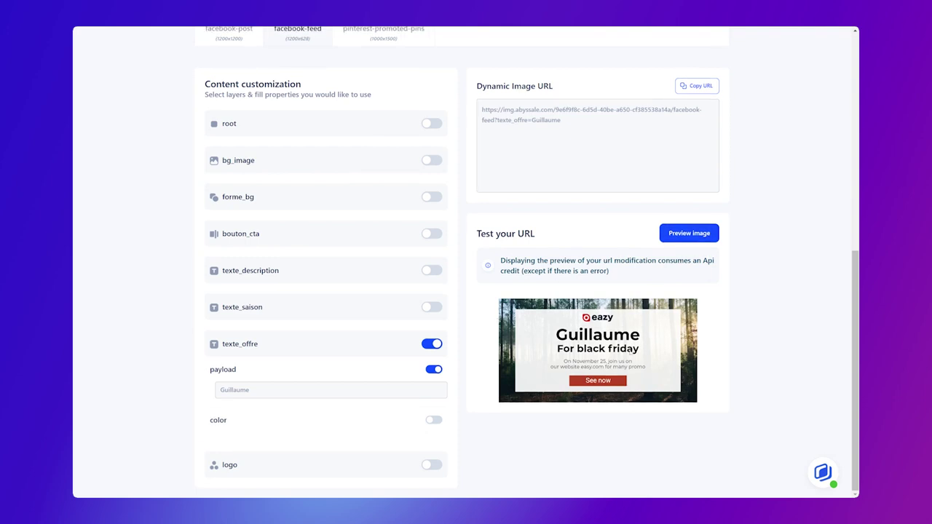
scroll(702, 187, "up", 2)
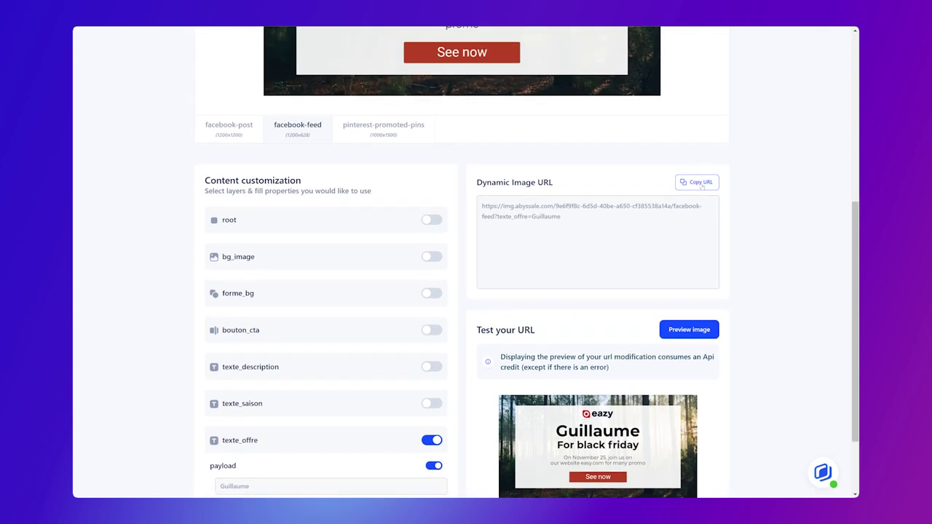
- Copy the dynamic image URL and return to the template's generation methods
left_click(701, 183)
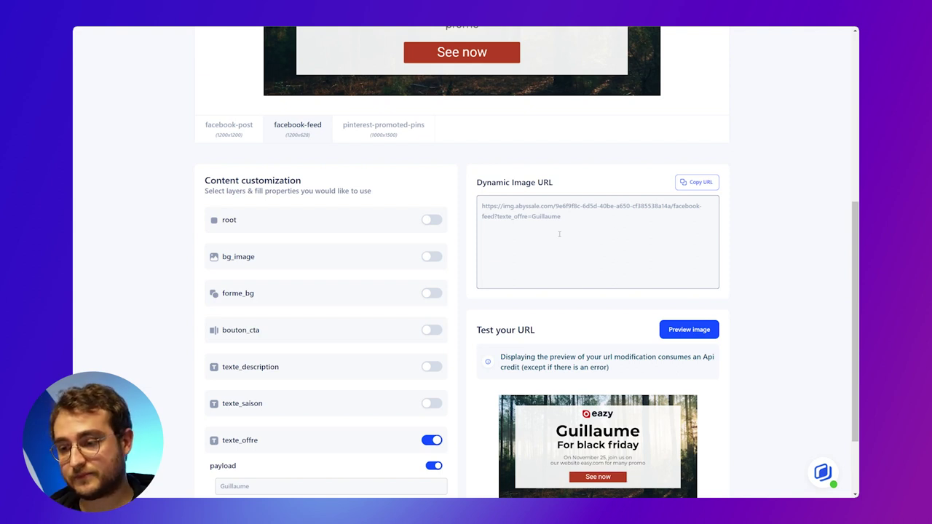
scroll(559, 234, "up", 3)
scroll(254, 35, "up", 2)
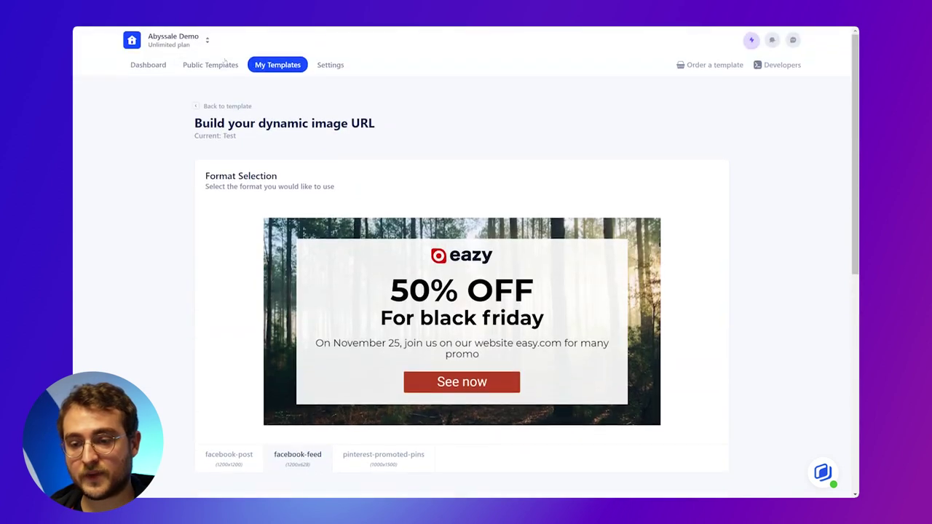
left_click(209, 108)
scroll(289, 269, "down", 5)
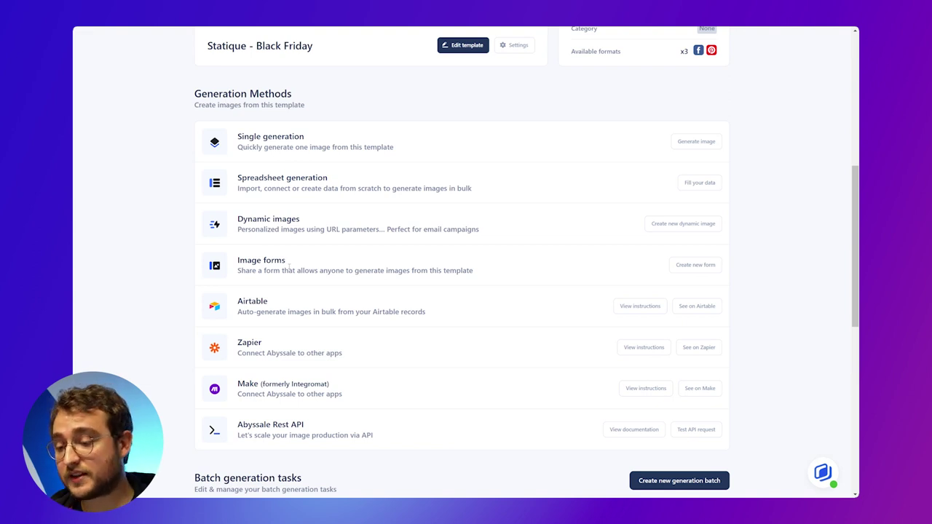
- Create an embed generation form named Test using the texte_offre and bg_image layers, with Powered By Abyssale disabled
left_click(695, 264)
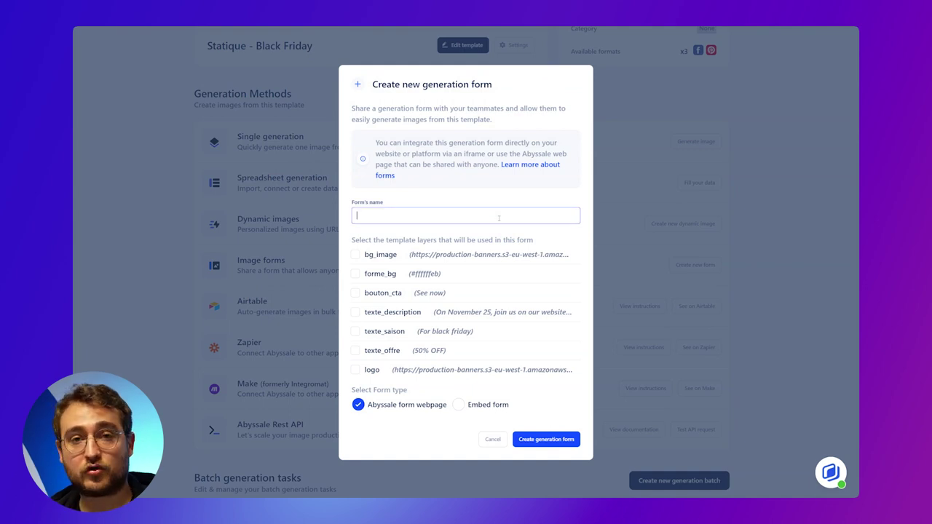
type("T")
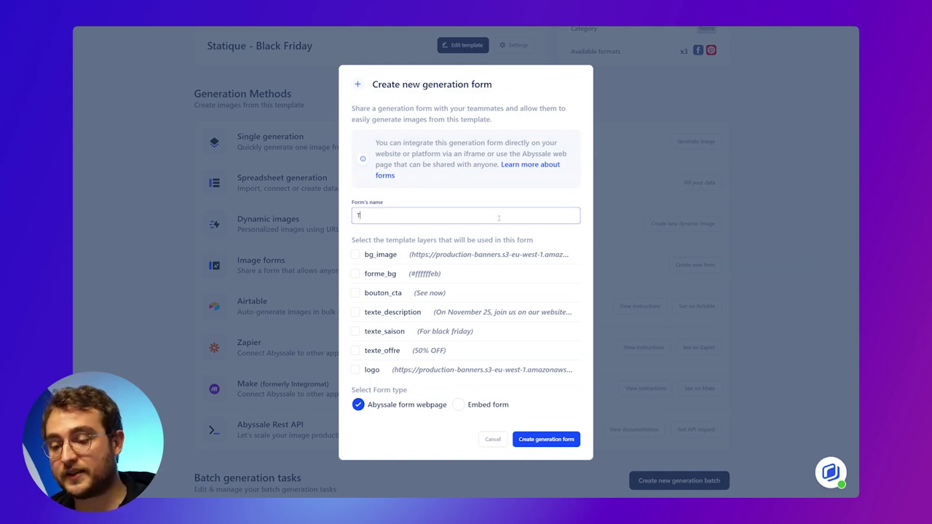
type("est")
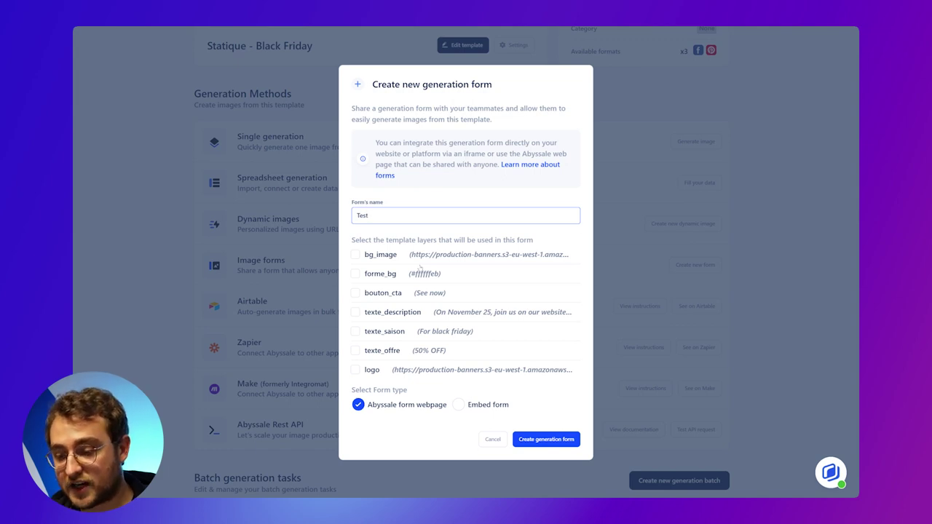
left_click(355, 351)
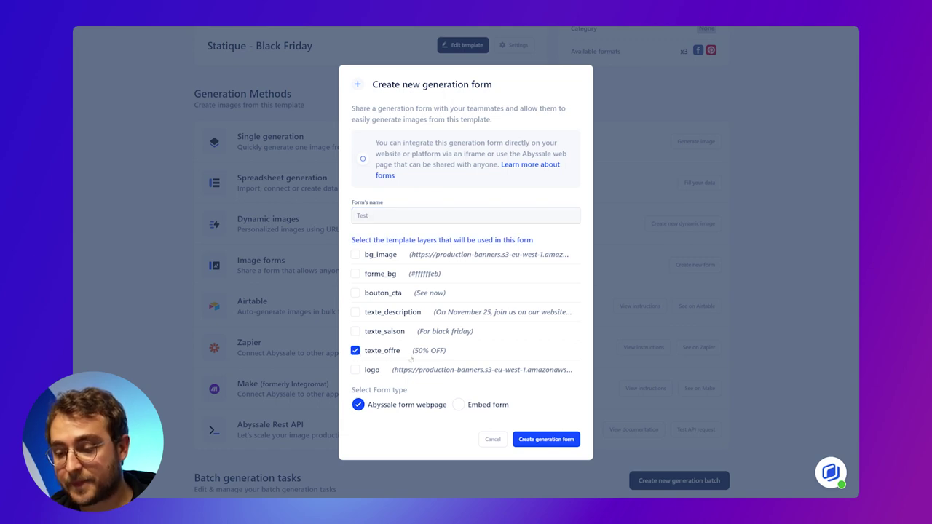
left_click(356, 257)
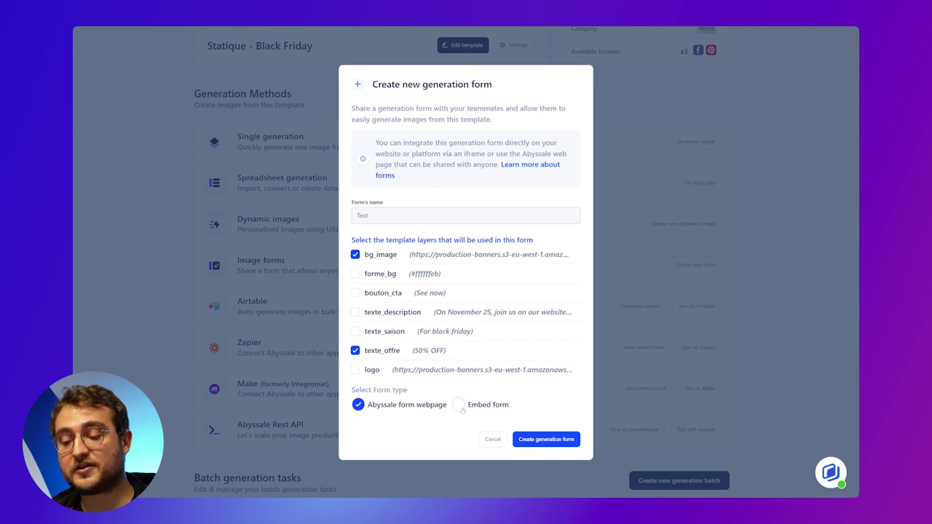
left_click(460, 406)
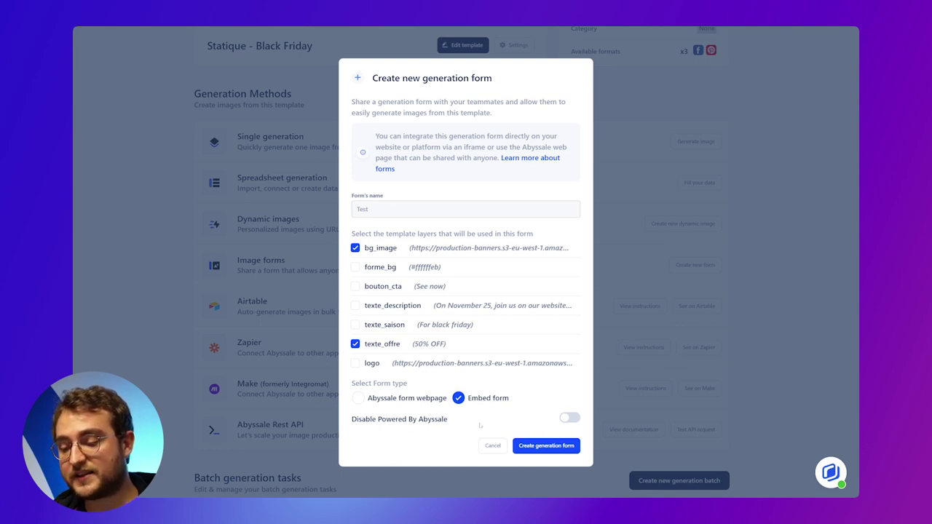
left_click(569, 419)
left_click(550, 449)
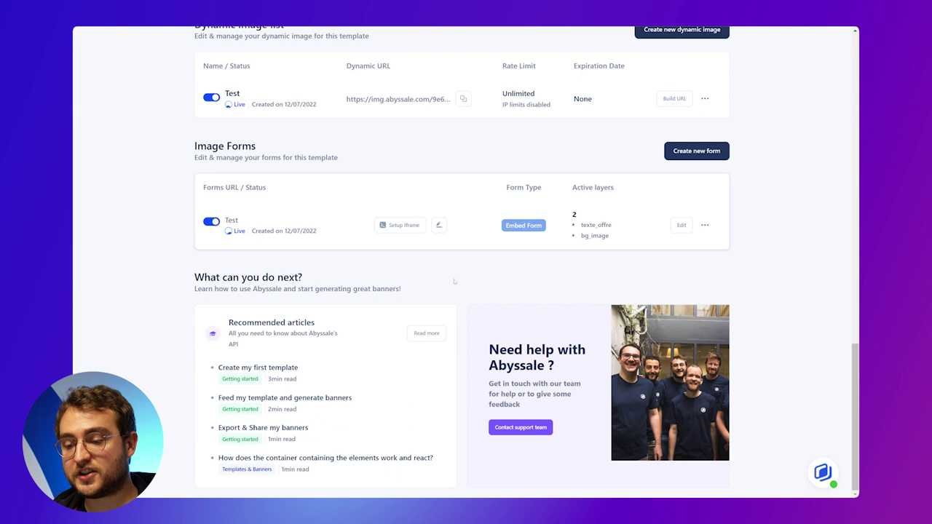
- Personalize the Test embed form with the title Campagne B and the description "Ceci est un formulaire de génération"
scroll(453, 281, "up", 1)
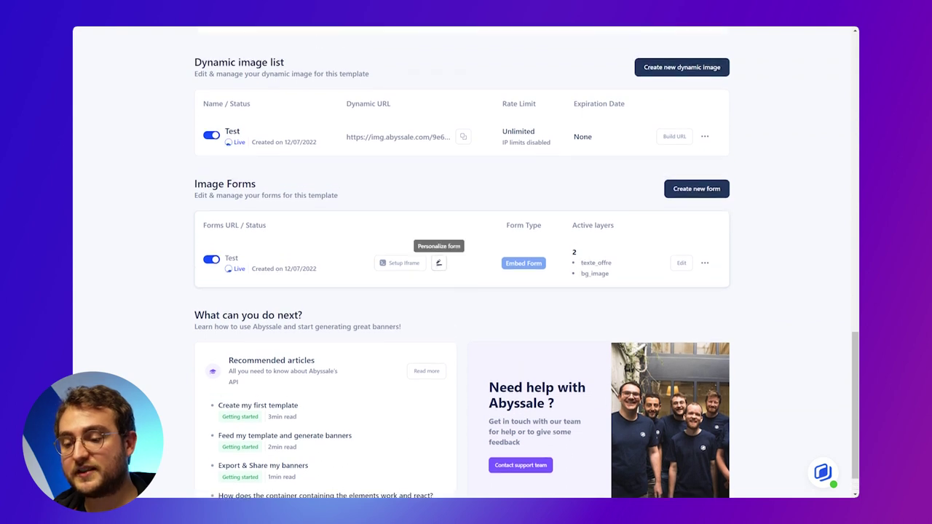
left_click(438, 263)
left_click(418, 239)
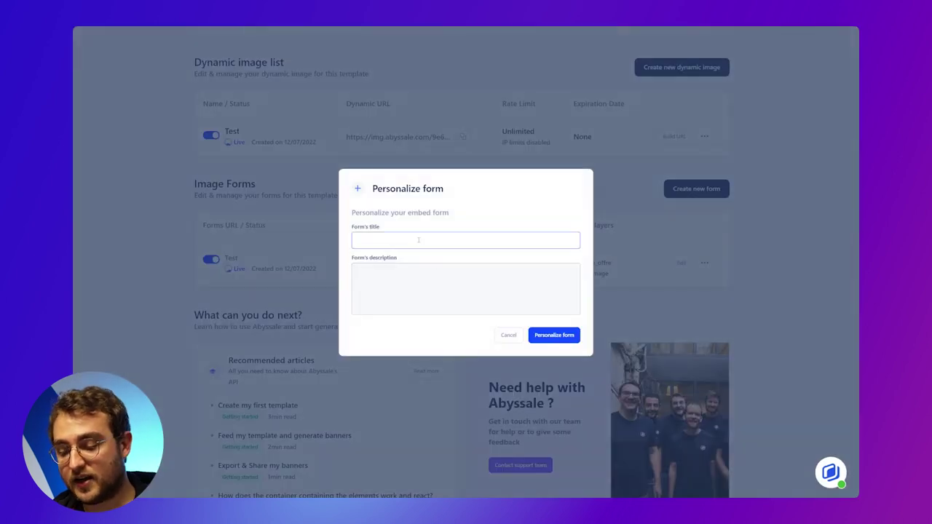
type("Campagne ")
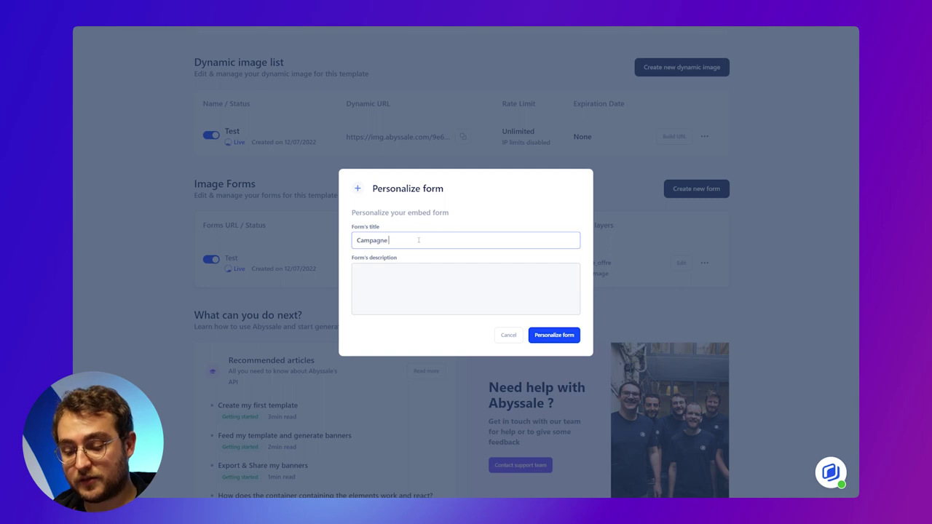
type("B")
left_click(402, 274)
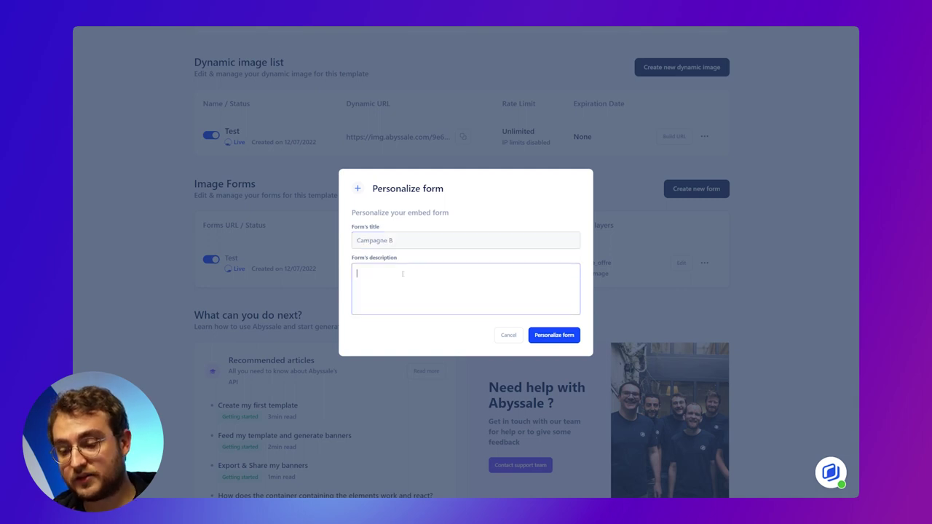
type("Ceci est ")
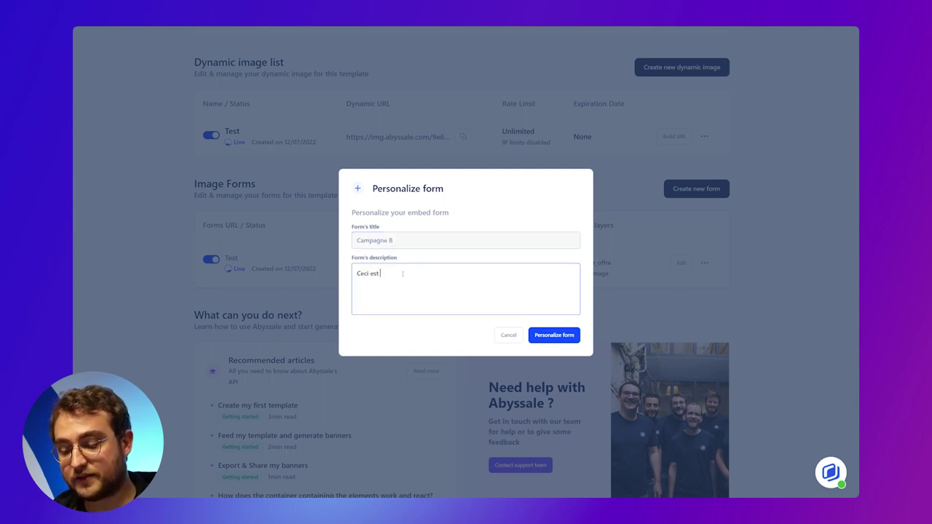
type("un tormulai")
type("re ")
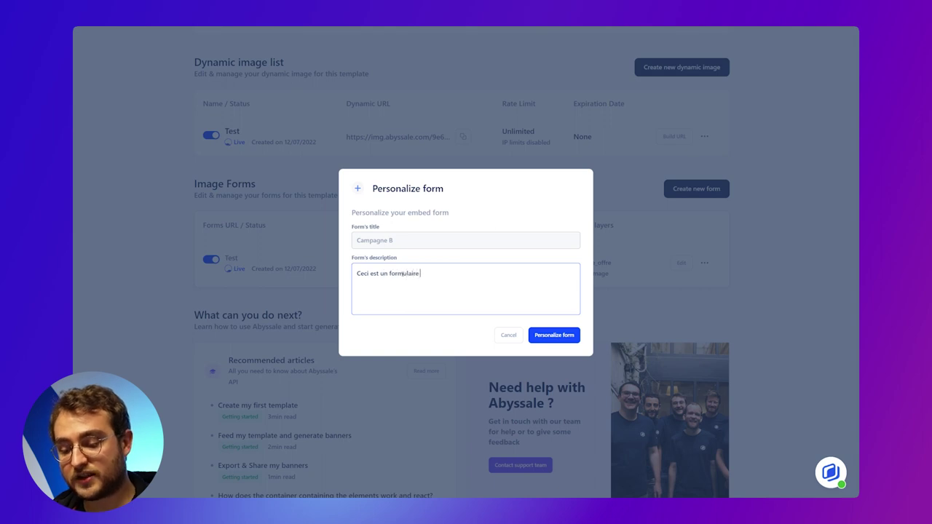
type("de génération")
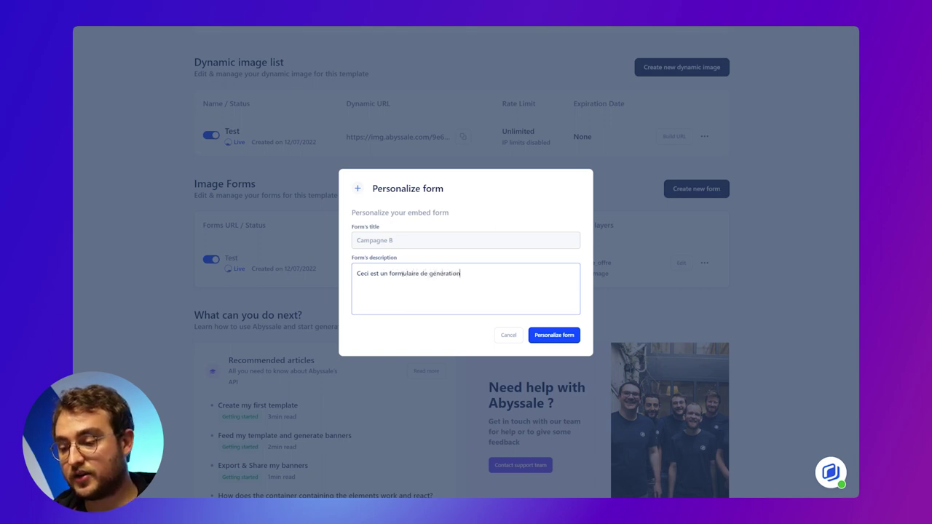
left_click(543, 335)
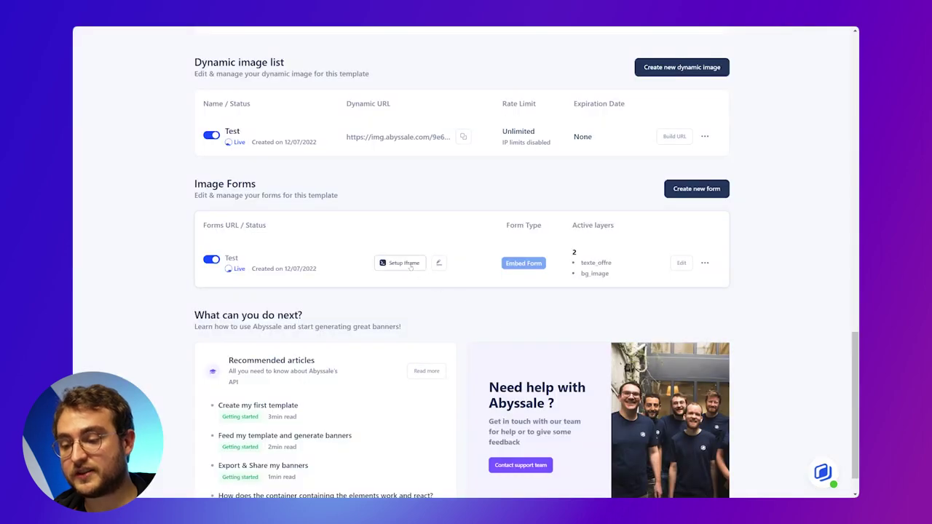
- Copy the form's URL from its iframe setup HTML and open it in a new browser tab
left_click(410, 266)
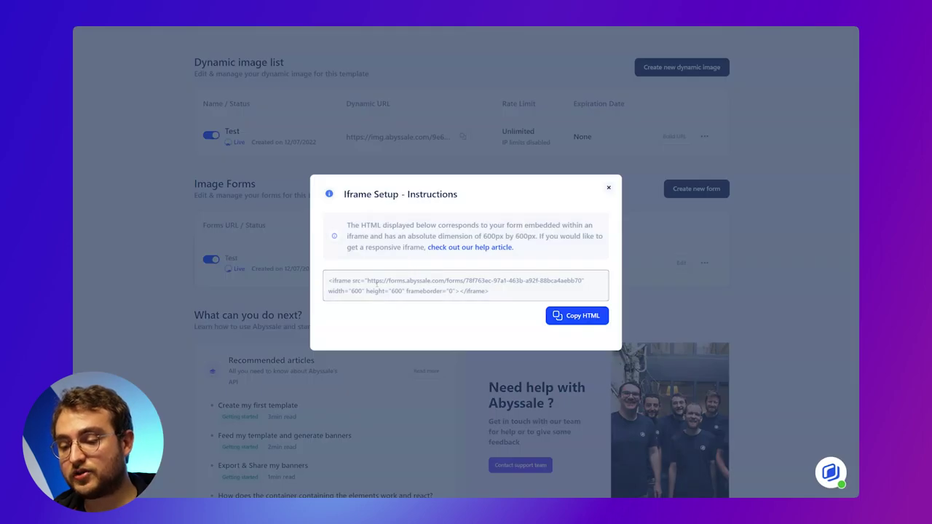
left_click_drag(367, 281, 582, 280)
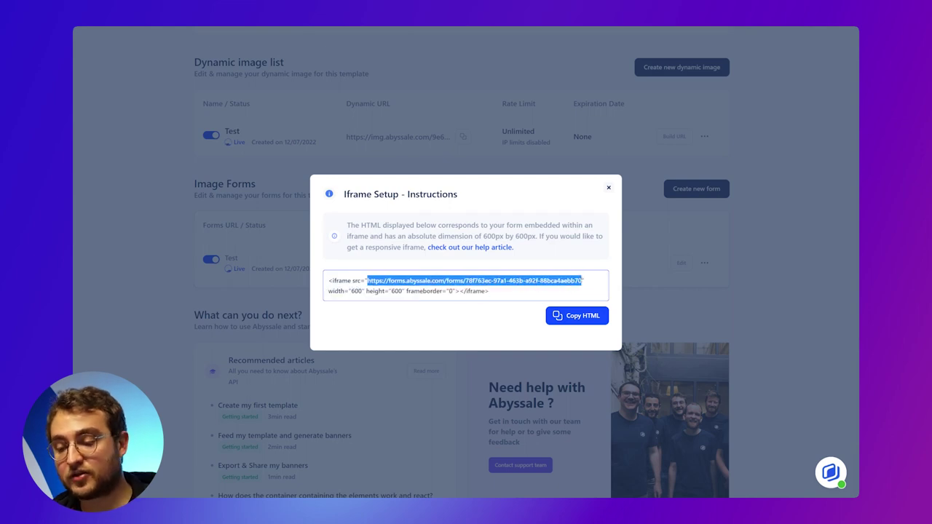
left_click(591, 320)
left_click_drag(583, 281, 366, 281)
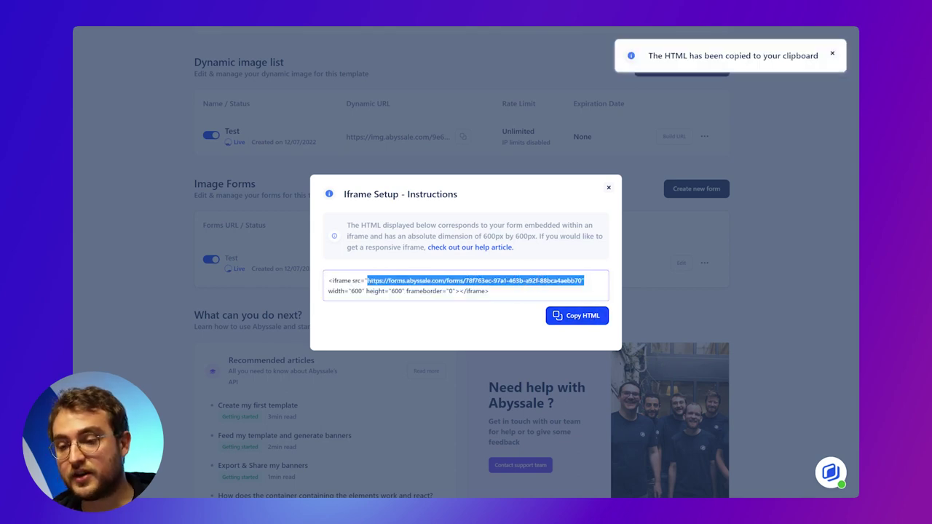
key("ctrl+t")
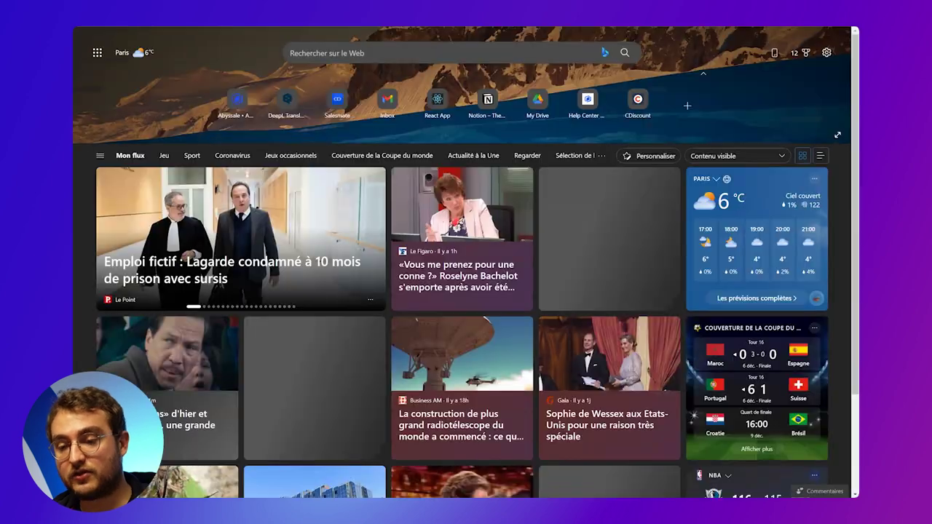
key("ctrl+v")
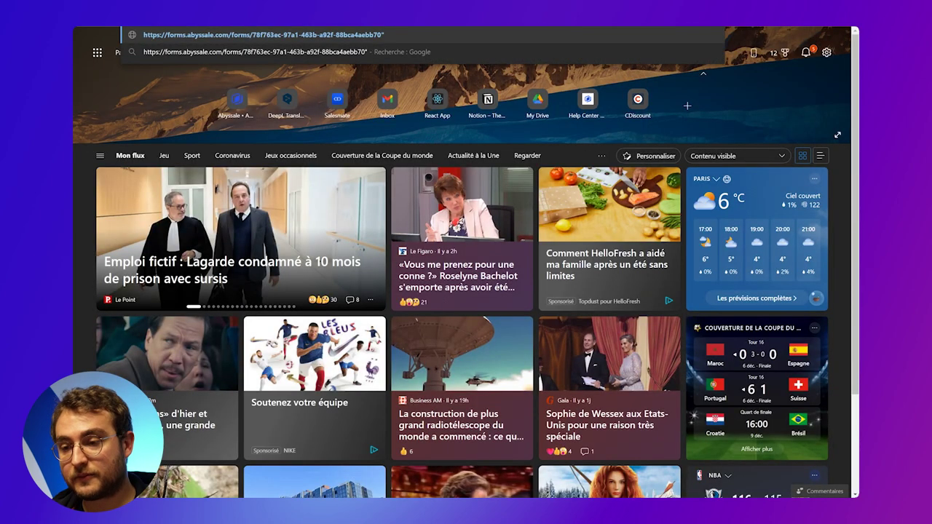
key("Return")
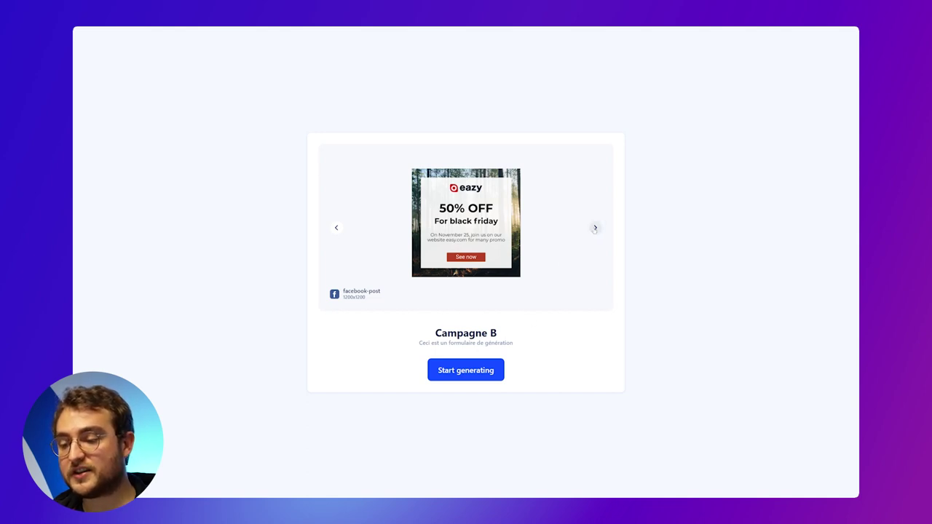
- Browse the format previews of the Campagne B form and start generating with the facebook-feed format
left_click(595, 228)
left_click(595, 227)
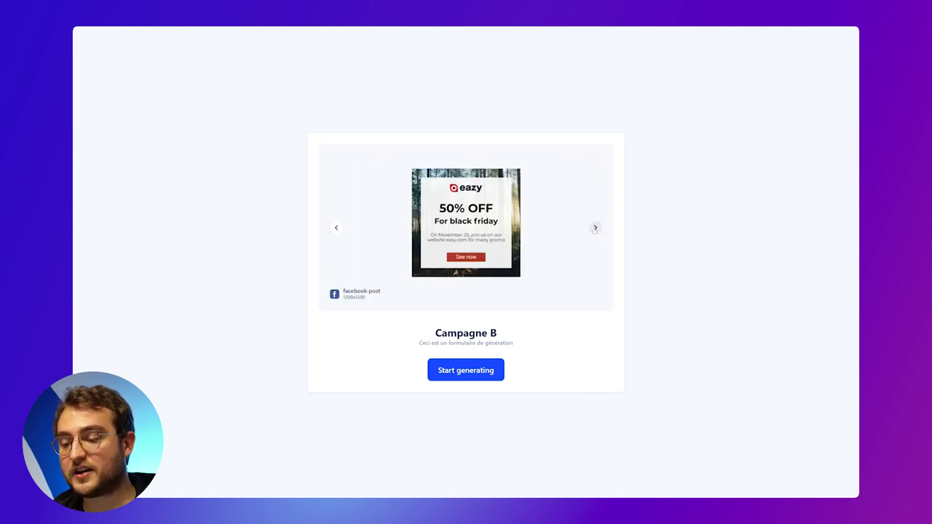
left_click(594, 228)
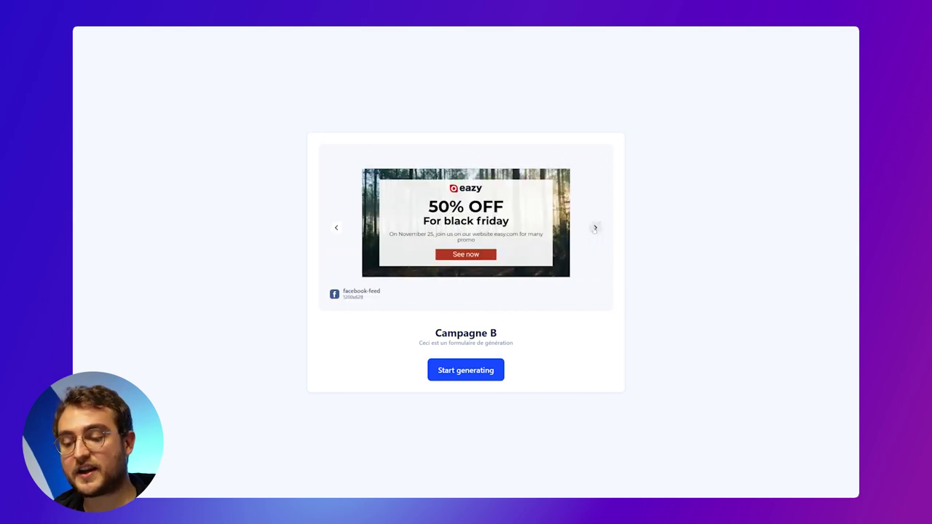
left_click(453, 371)
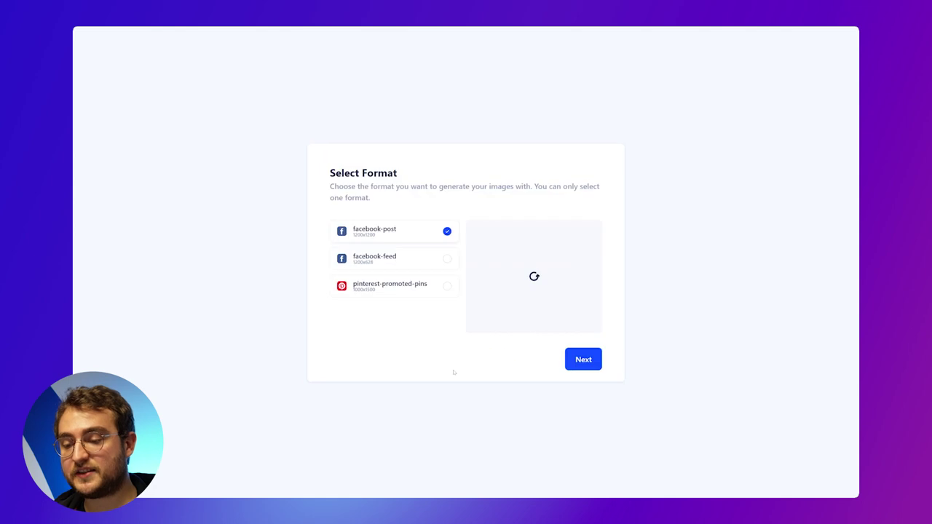
left_click(434, 259)
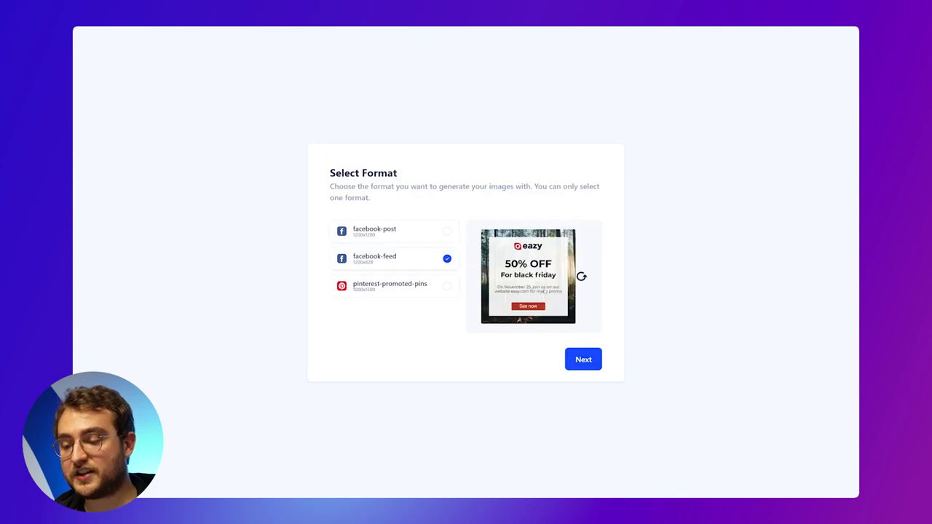
left_click(583, 359)
- Set the form's texte_offre text to 20% OFF and continue to the image upload
left_click(397, 241)
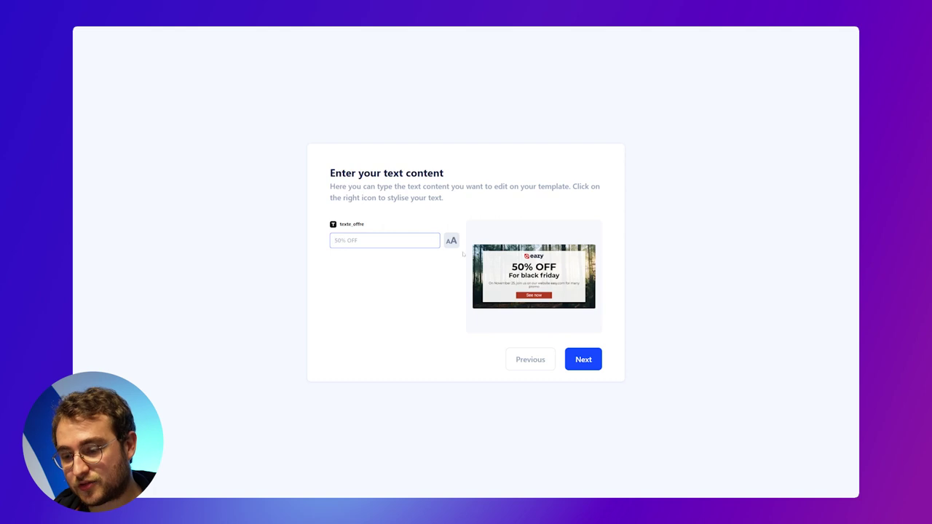
type("20% OFF")
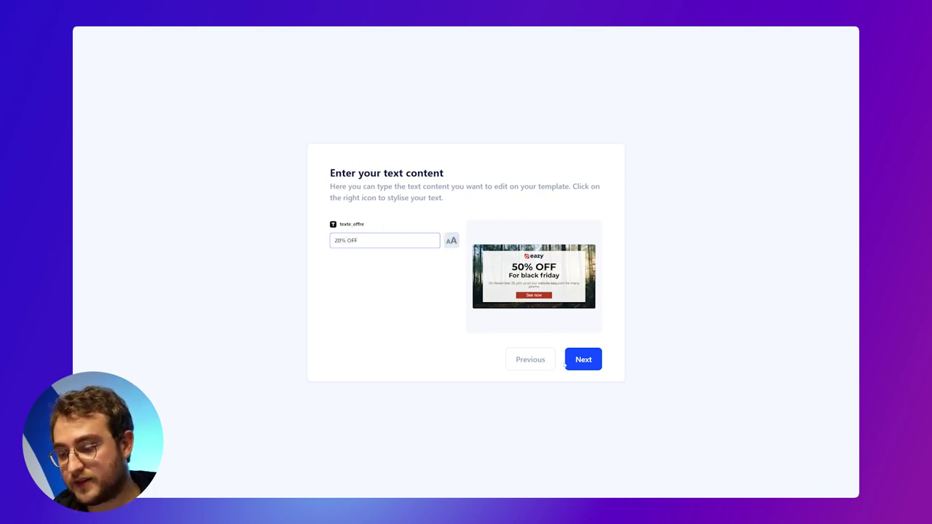
left_click(595, 360)
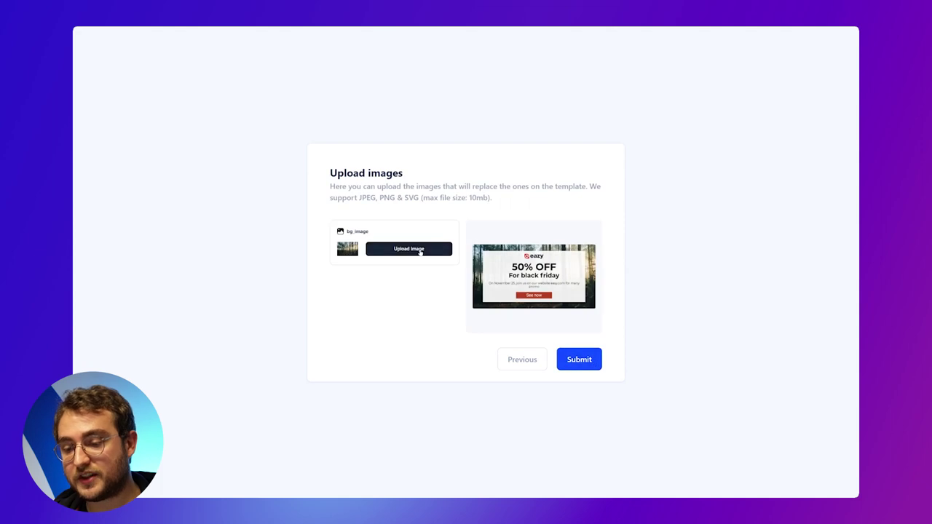
- Upload the snowy mountain photo from the desktop's bg image folder as the bg_image and submit the form
left_click(420, 251)
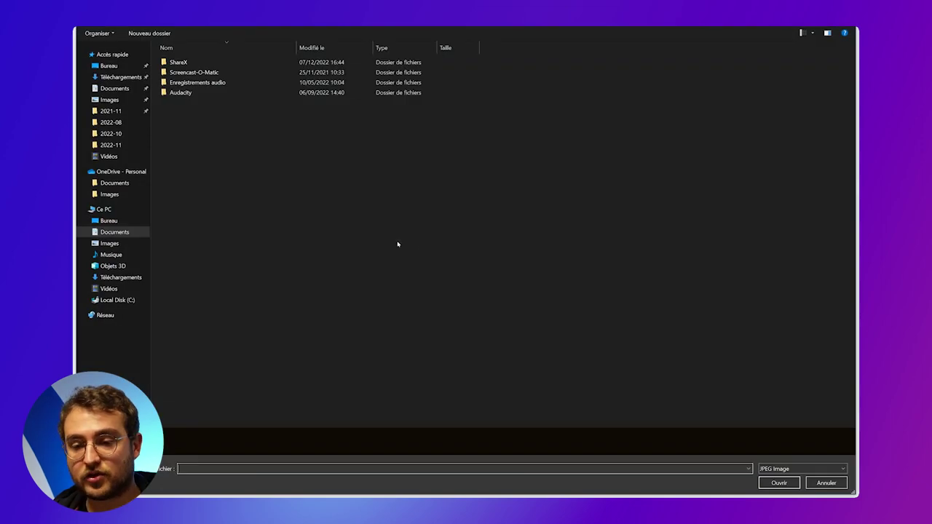
left_click(118, 67)
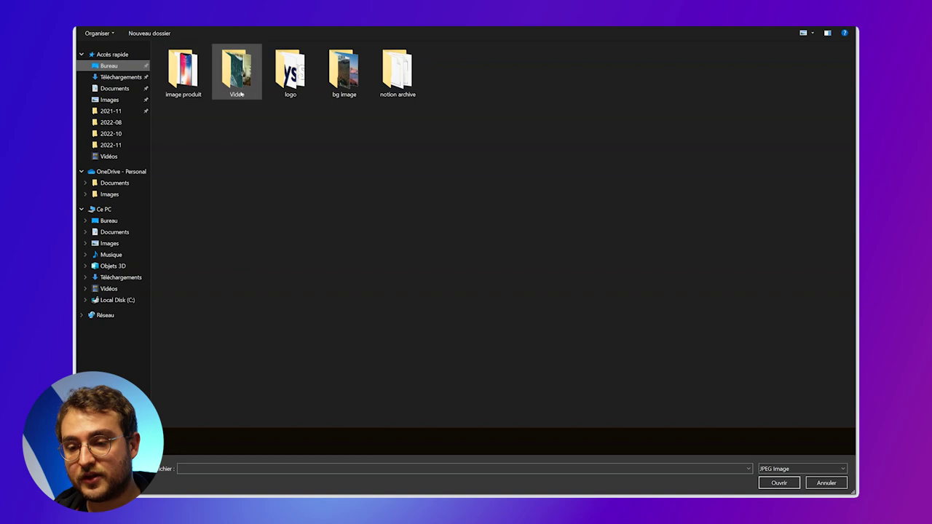
double_click(324, 77)
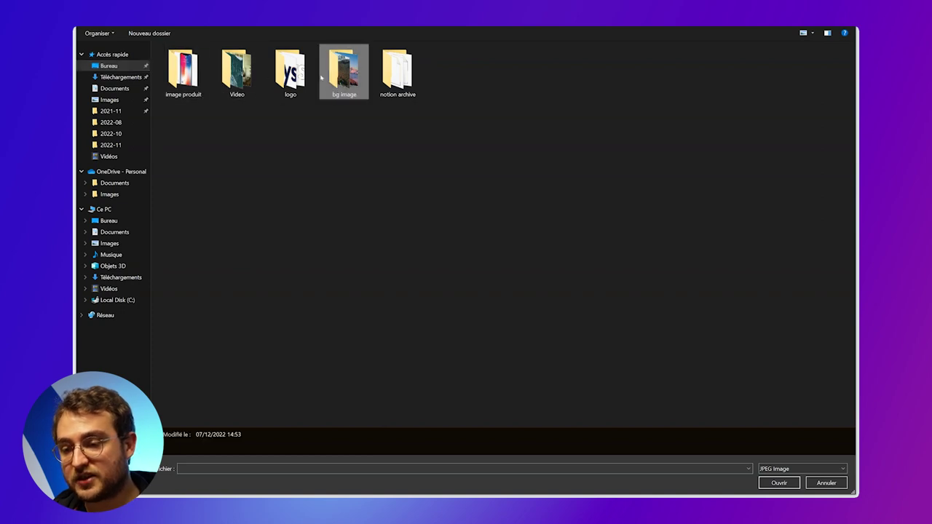
left_click(237, 72)
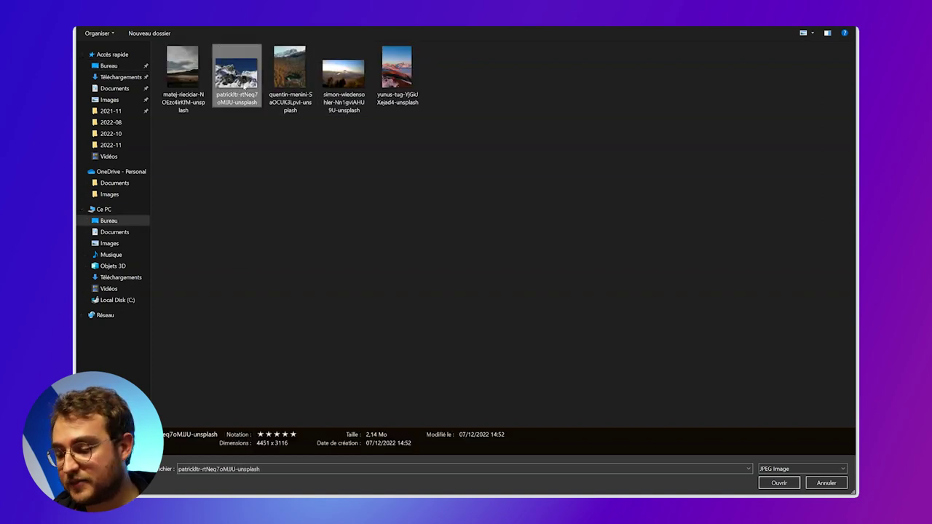
left_click(762, 483)
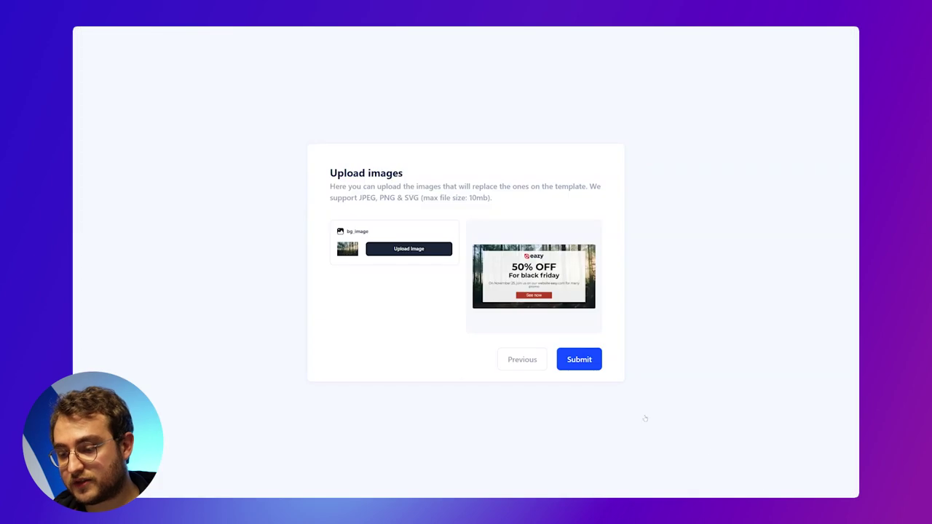
left_click(579, 359)
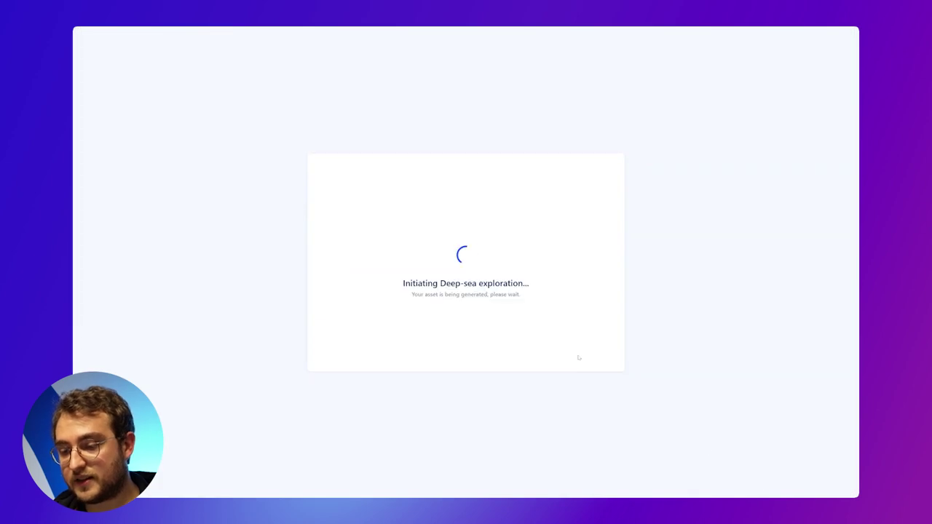